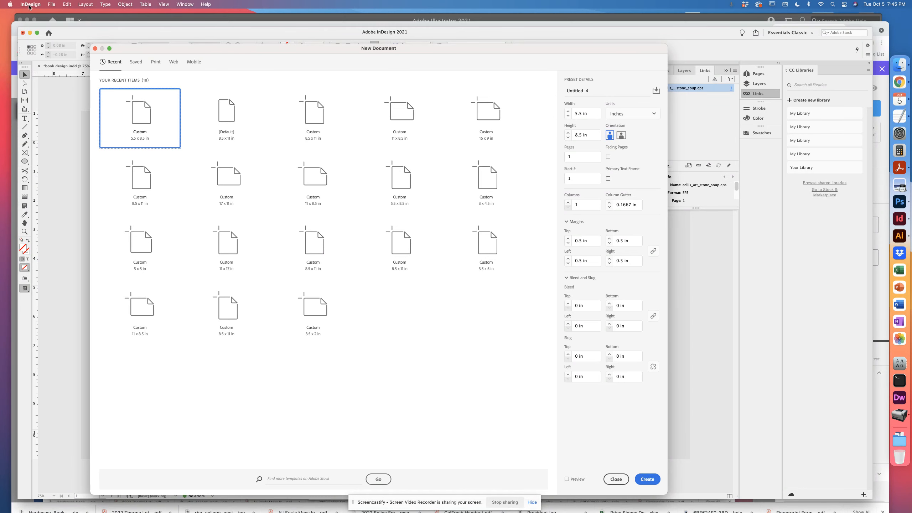
drag(149, 48, 144, 38)
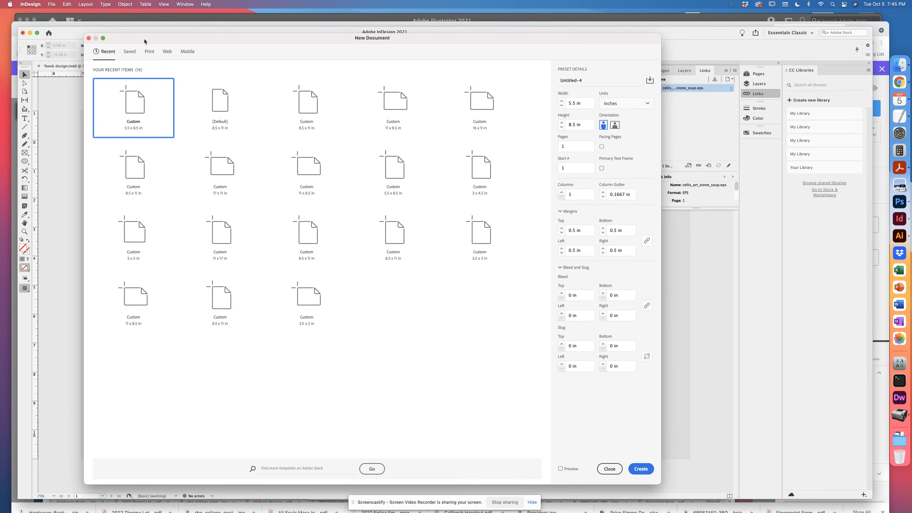
click(51, 4)
mouse_move(54, 14)
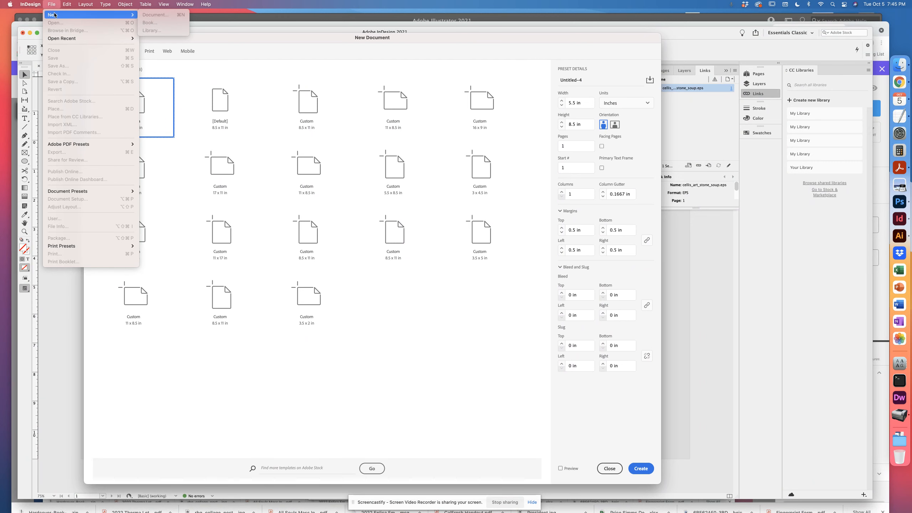
click(251, 40)
drag(249, 35, 282, 44)
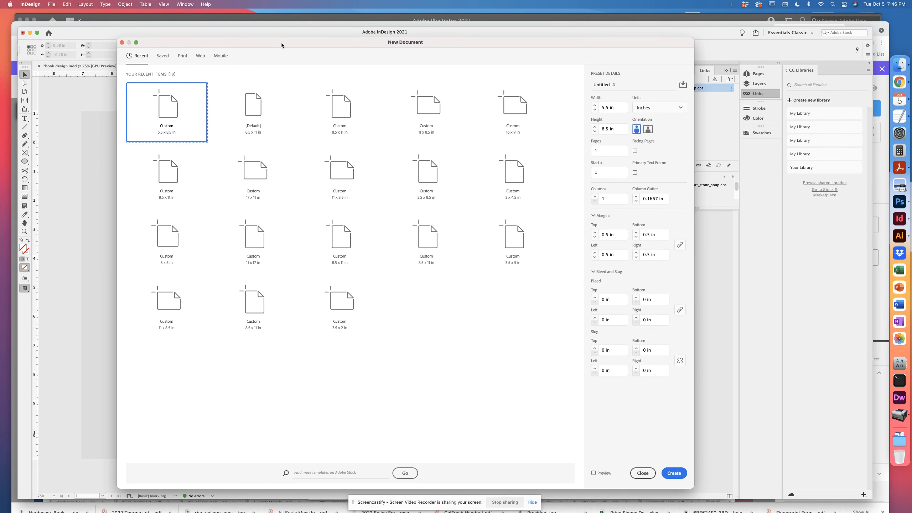
Step: Choose the print Letter preset and set the page size to 7 in wide by 10 in high
click(183, 56)
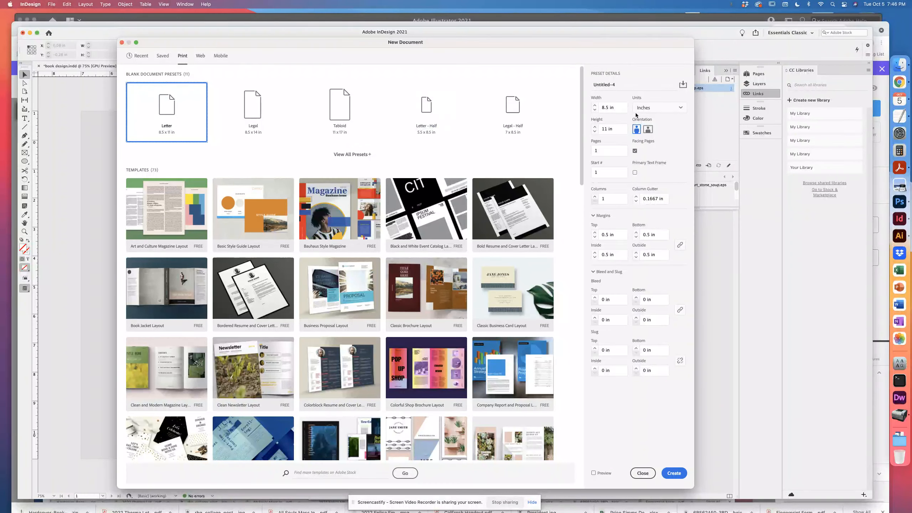
click(607, 107)
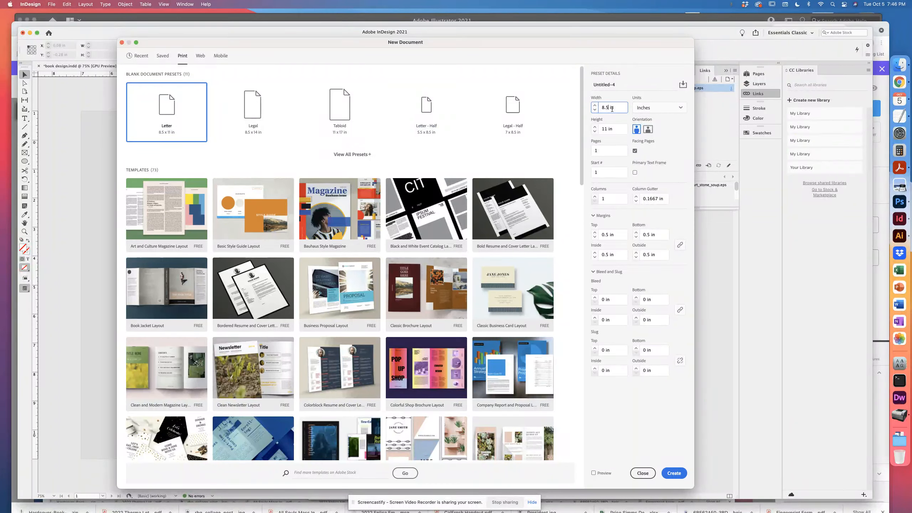
drag(619, 107, 583, 111)
text(7)
key(Tab)
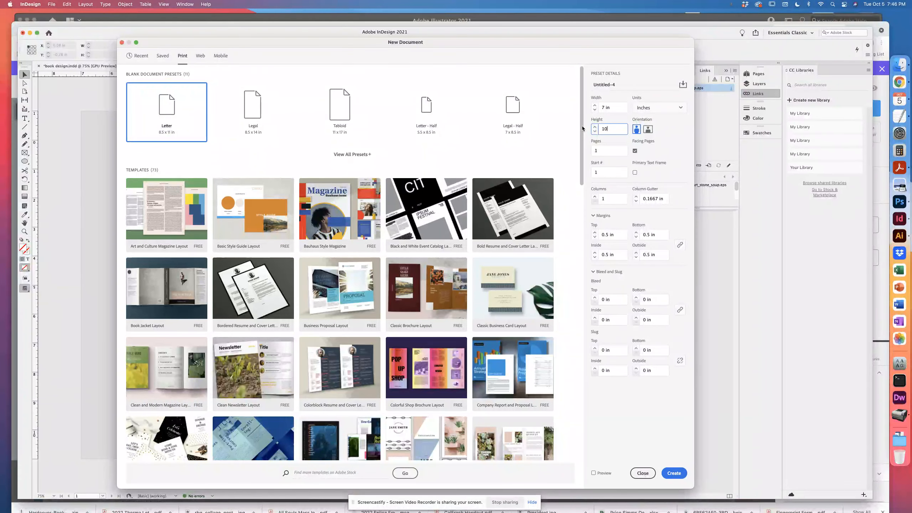
Step: Turn off facing pages, keep inches as the units, and create the document viewed at actual size
click(646, 110)
click(646, 111)
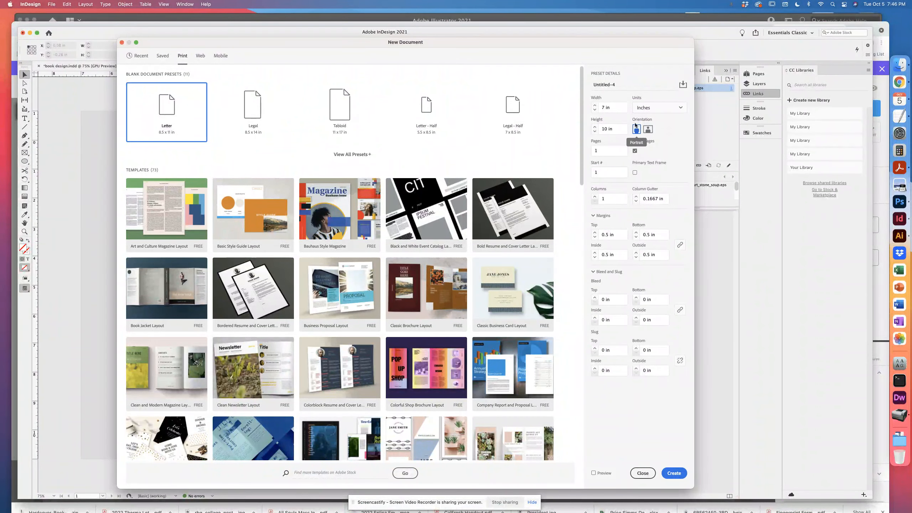
click(635, 152)
click(672, 474)
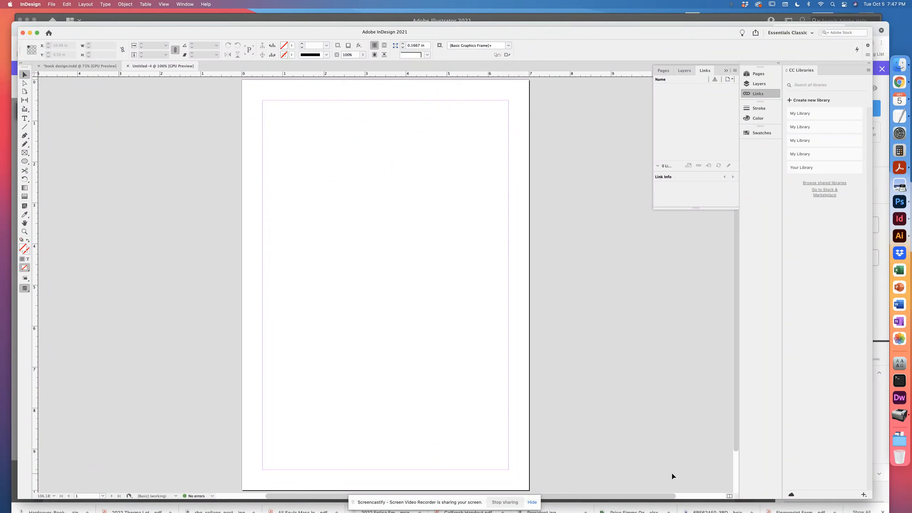
key(super+1)
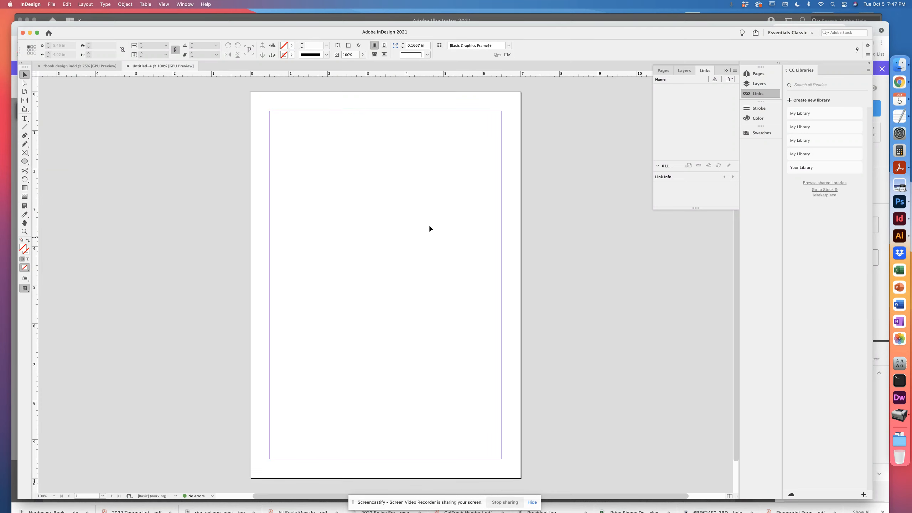
Step: Save the document as cellis_project1_bookcover in the stone soup files folder
click(52, 5)
click(66, 59)
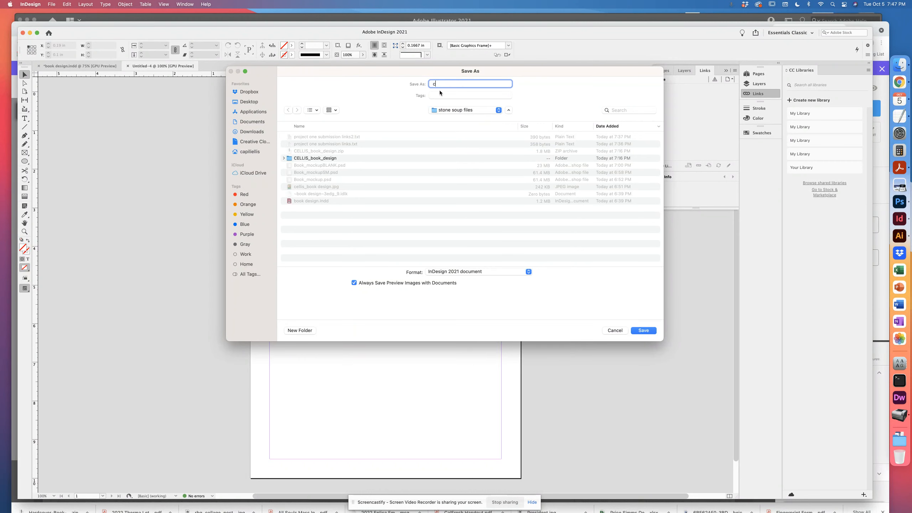
text(cell)
key(BackSpace)
text(bookcover)
click(644, 330)
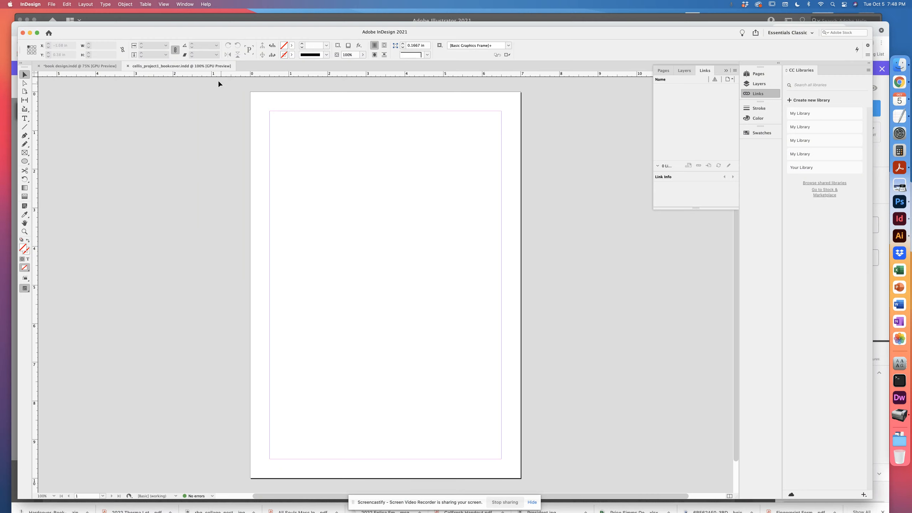
Step: Place cellis_art_stone_soup.eps across the upper half of the page, about 6.6 in wide and 5 in high
click(53, 4)
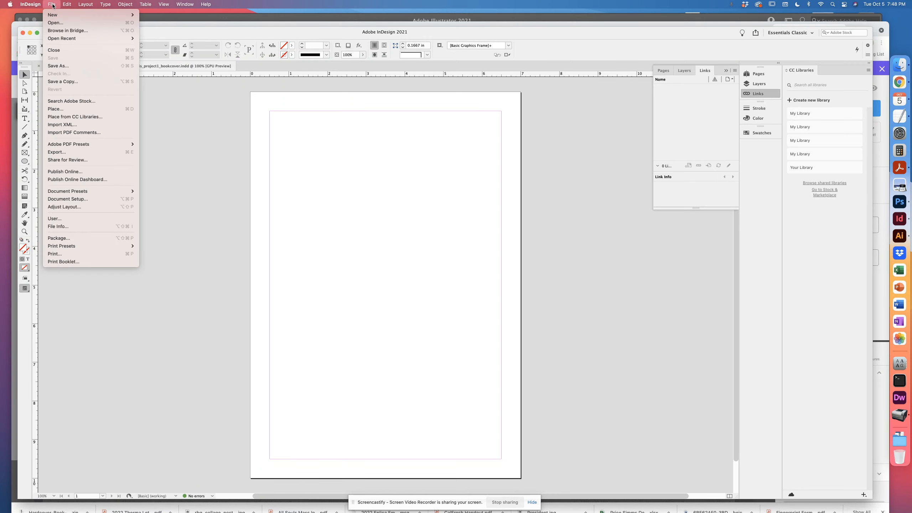
click(63, 109)
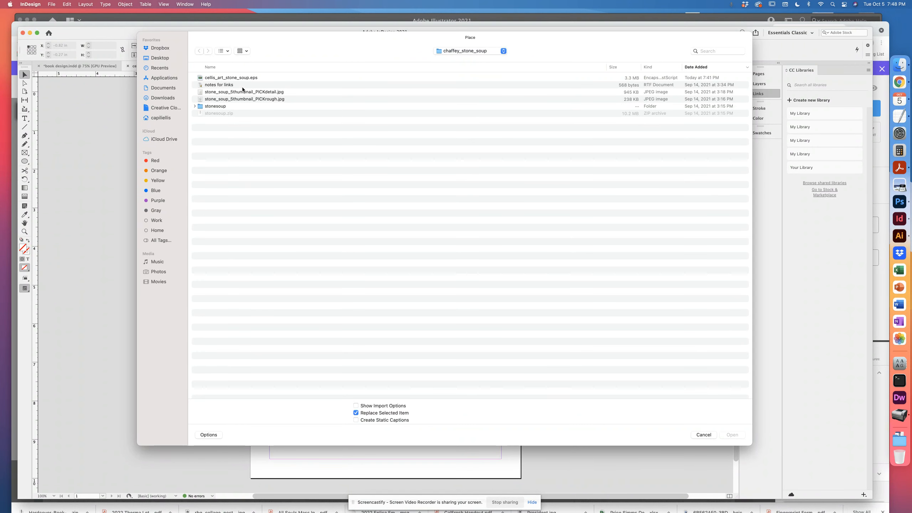
click(222, 78)
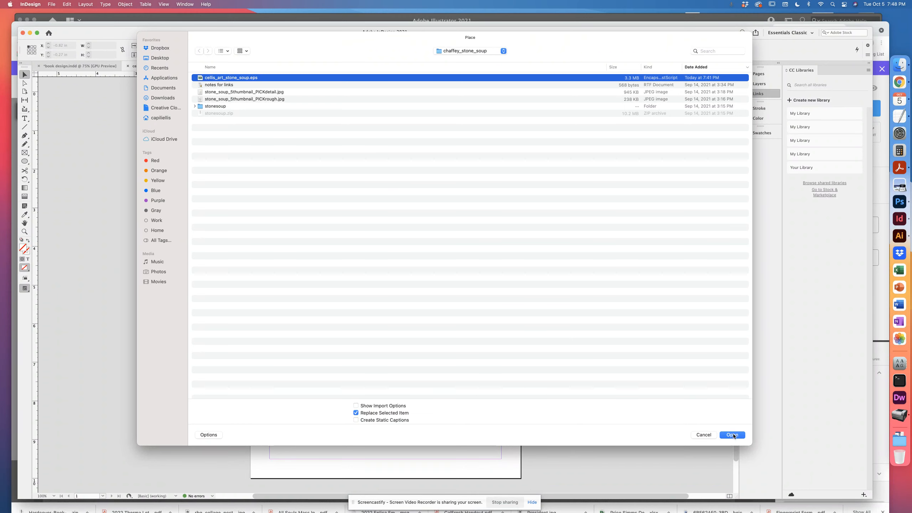
click(733, 435)
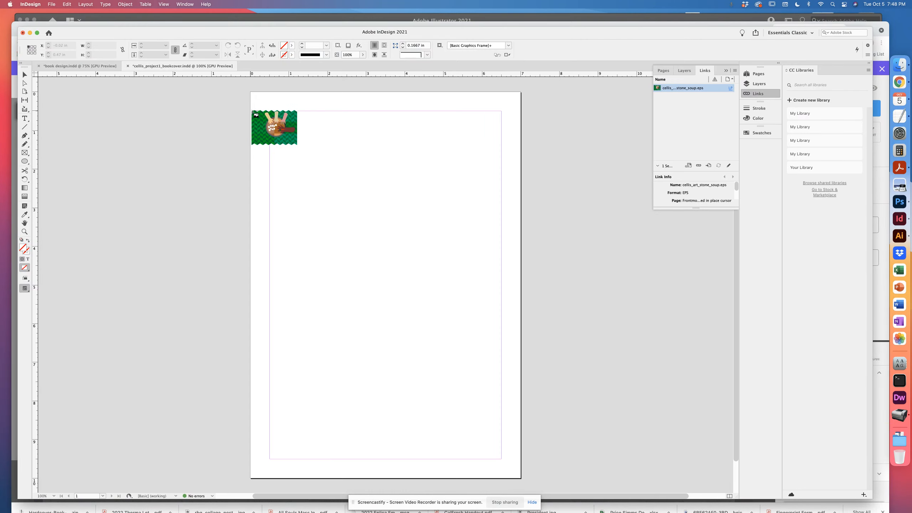
drag(248, 105, 503, 303)
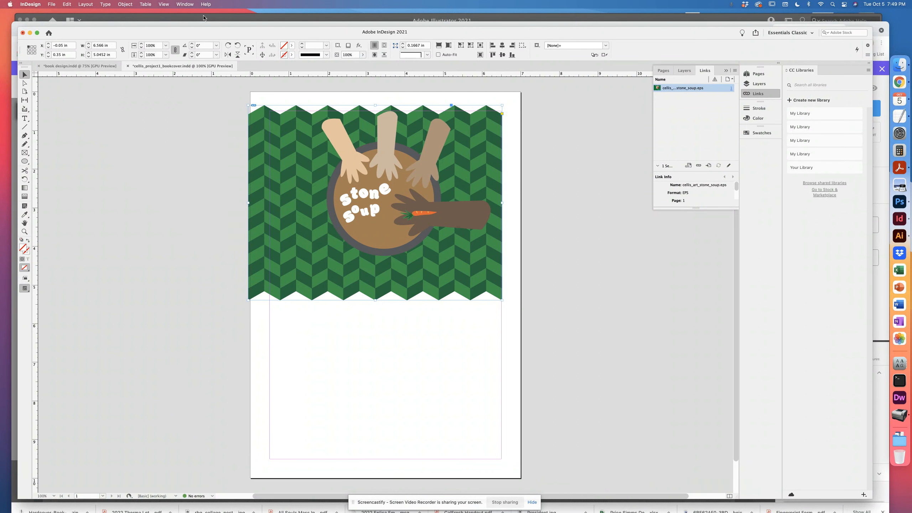
Step: Turn on Overprint Preview and deselect the placed artwork
click(184, 4)
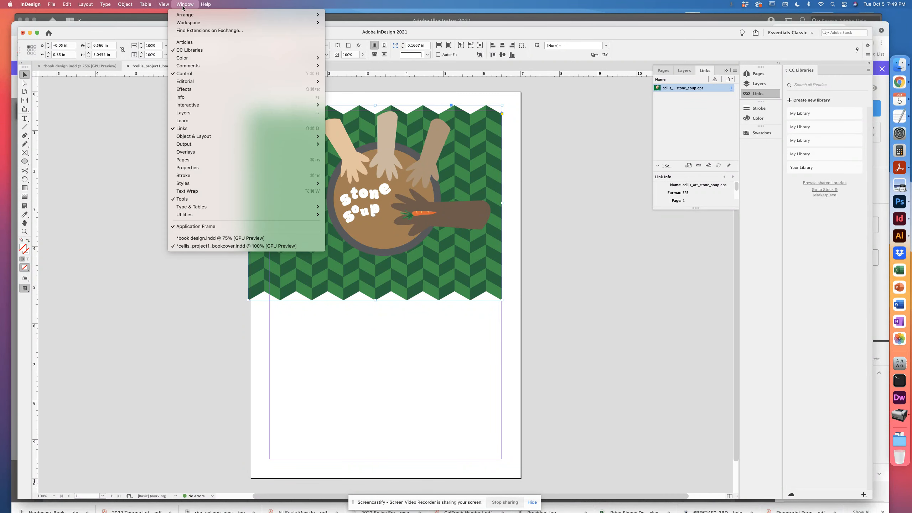
mouse_move(168, 6)
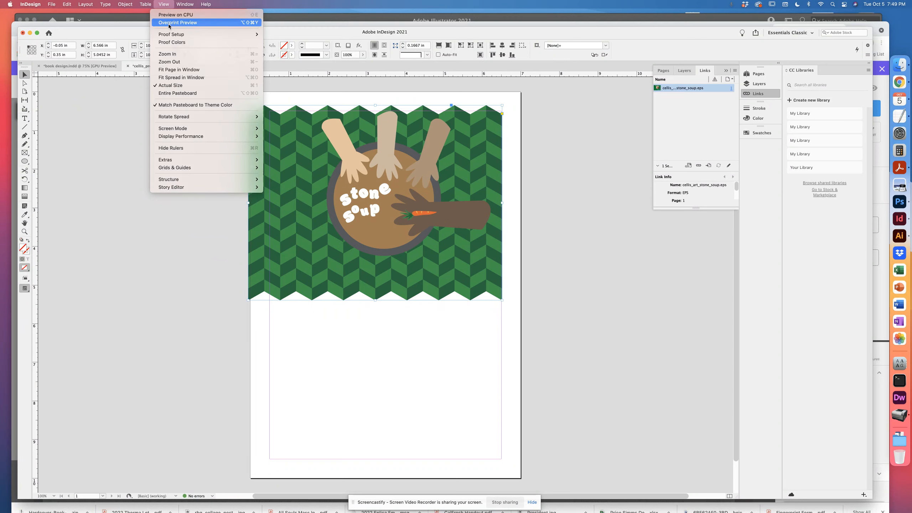
click(168, 23)
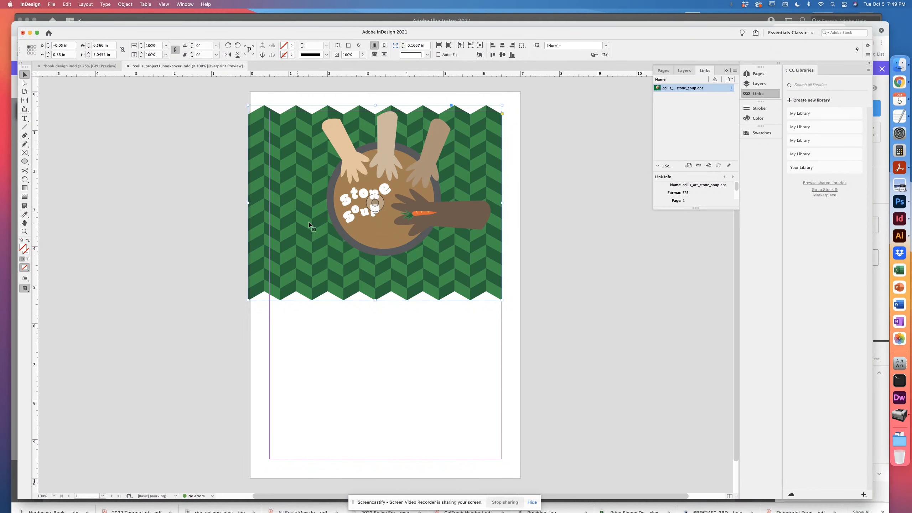
click(590, 270)
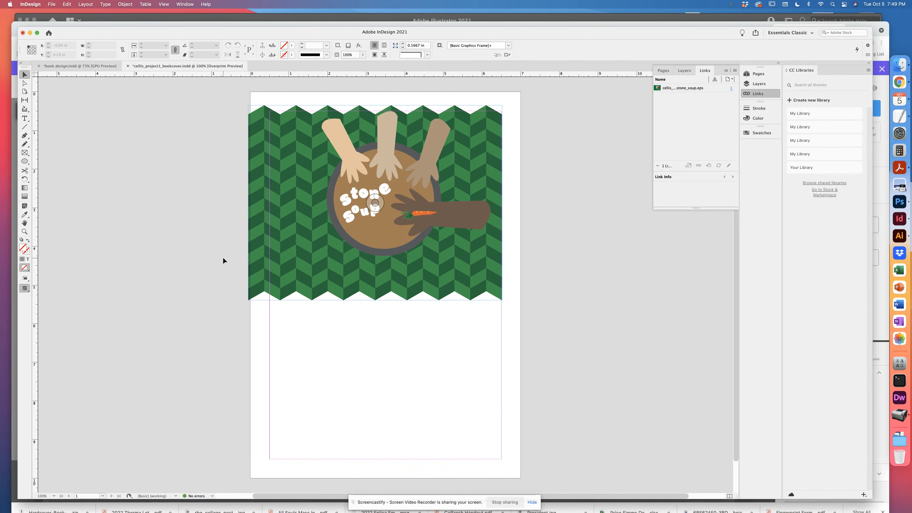
Step: Align the artwork's frame with the page edges and extend it to cover the full 7 × 10 in page
drag(295, 112, 262, 112)
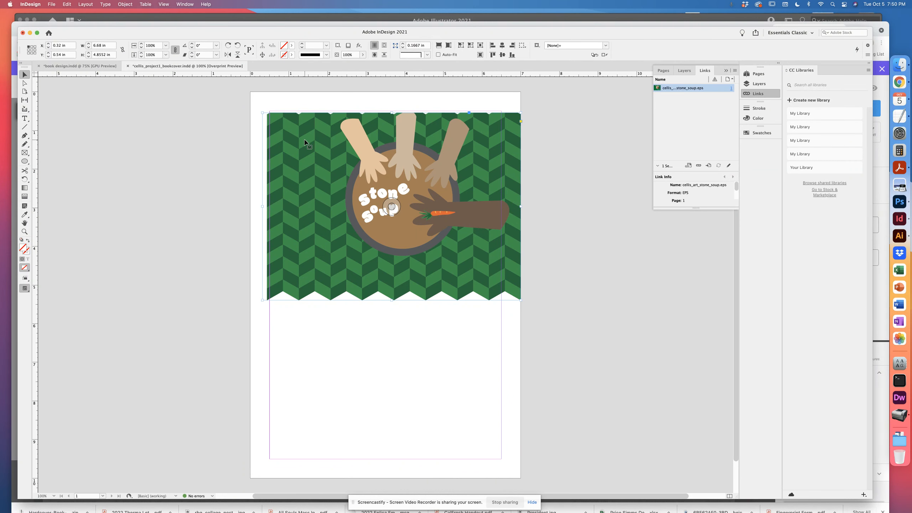
drag(263, 114, 250, 92)
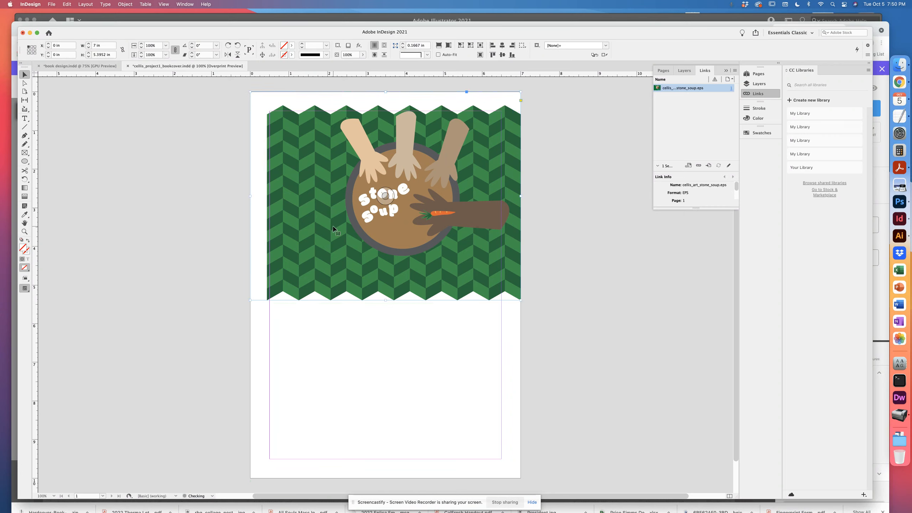
drag(521, 300, 521, 478)
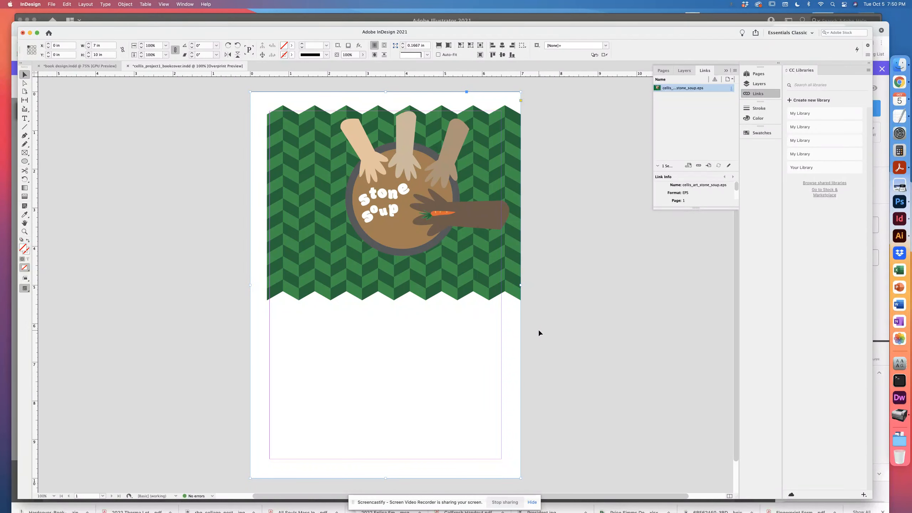
Step: Scale the artwork inside the frame to 100%, leaving the frame size as it is
key(super+minus)
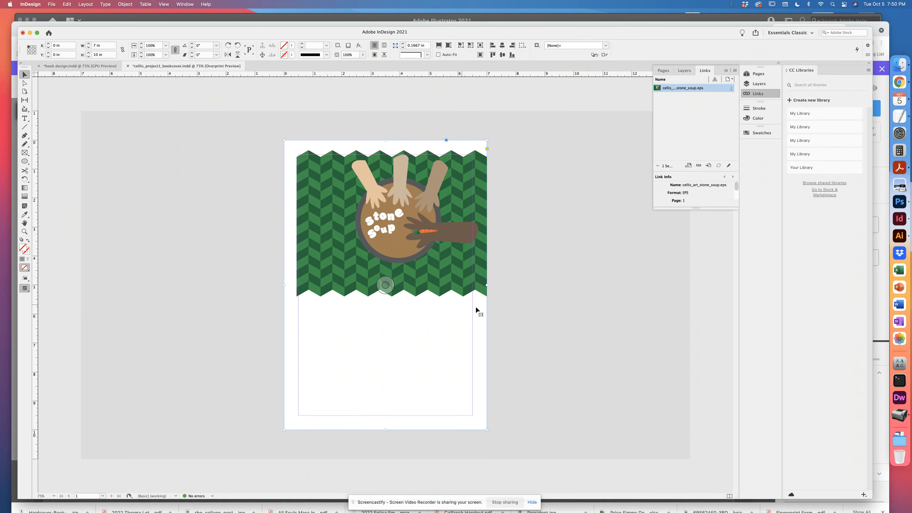
click(385, 286)
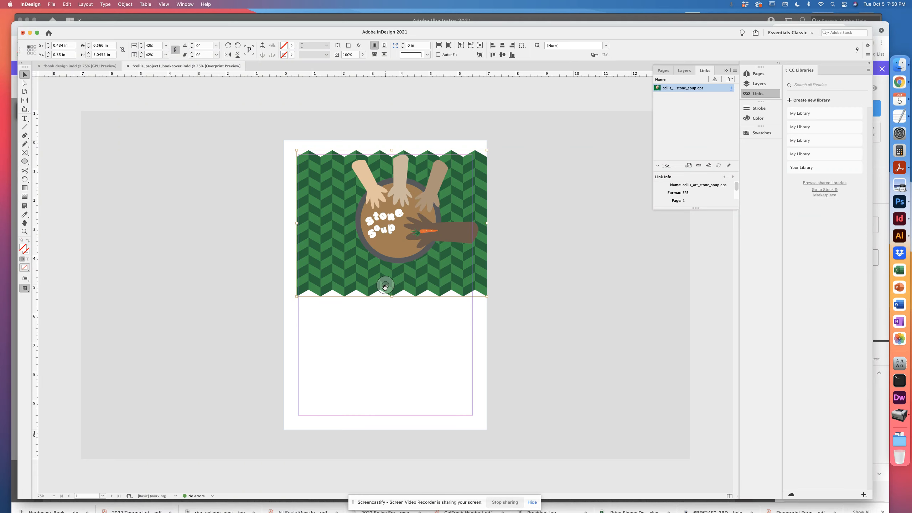
click(152, 48)
key(Up)
key(Up)
key(Up)
key(Up)
key(Up)
key(Up)
key(Up)
key(Up)
key(Up)
key(Up)
key(Up)
key(Up)
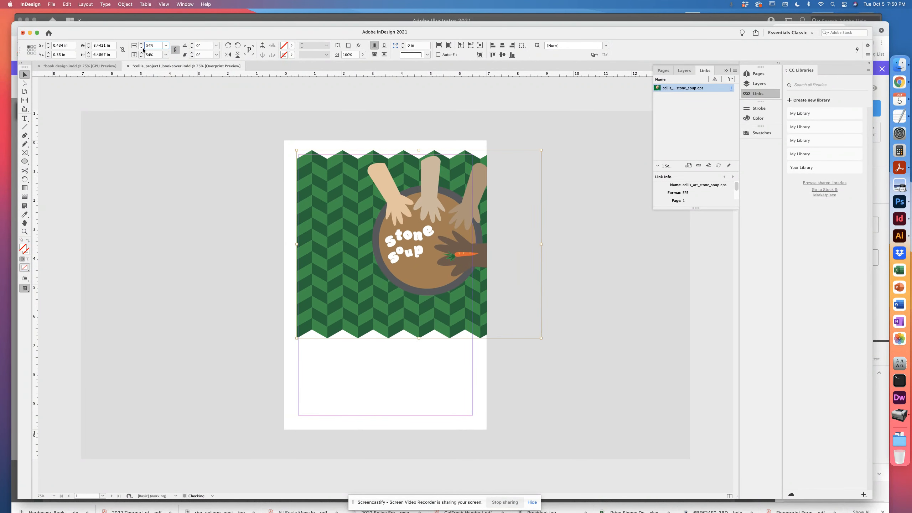
key(Up)
key(Up)
key(Up)
key(Up)
key(Up)
key(Up)
key(Up)
key(Up)
key(Up)
key(Up)
key(Up)
key(Up)
key(Up)
key(Up)
key(Up)
key(Up)
key(Up)
key(Up)
key(Up)
key(Up)
key(Up)
key(Up)
key(Up)
key(Up)
key(Up)
key(Up)
key(Up)
key(Up)
key(Up)
key(Up)
key(Up)
key(Up)
key(Up)
key(Up)
key(Up)
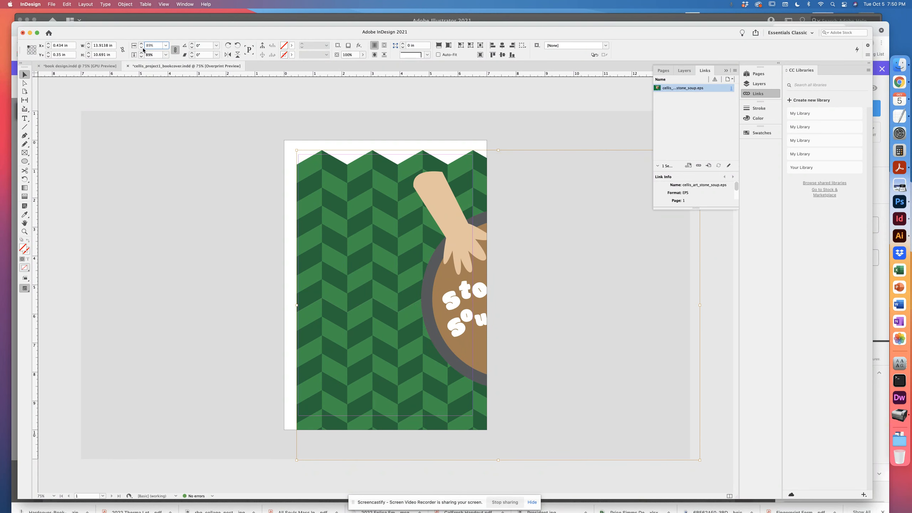
drag(157, 47, 140, 42)
text(100)
key(Return)
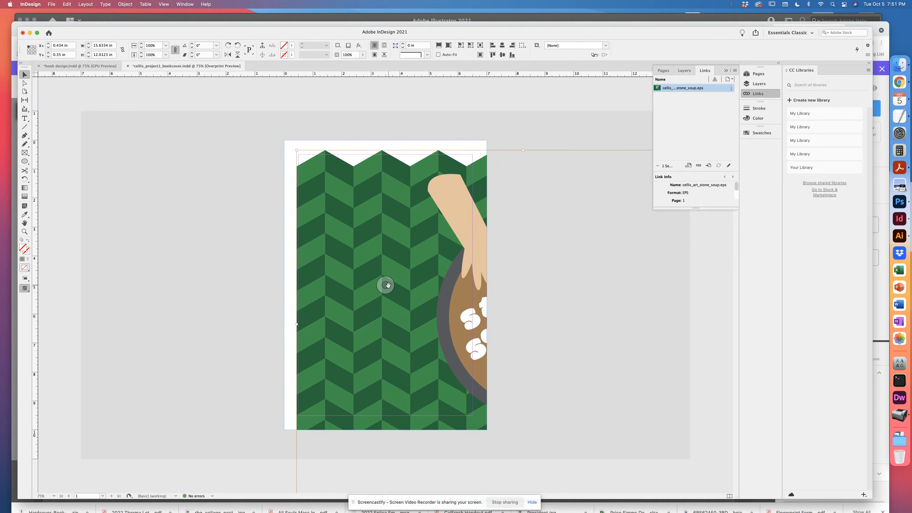
Step: Reposition the artwork inside its frame to about X -5 in, Y -1.1 in, centering the bowl and hands on the cover
drag(385, 282, 305, 236)
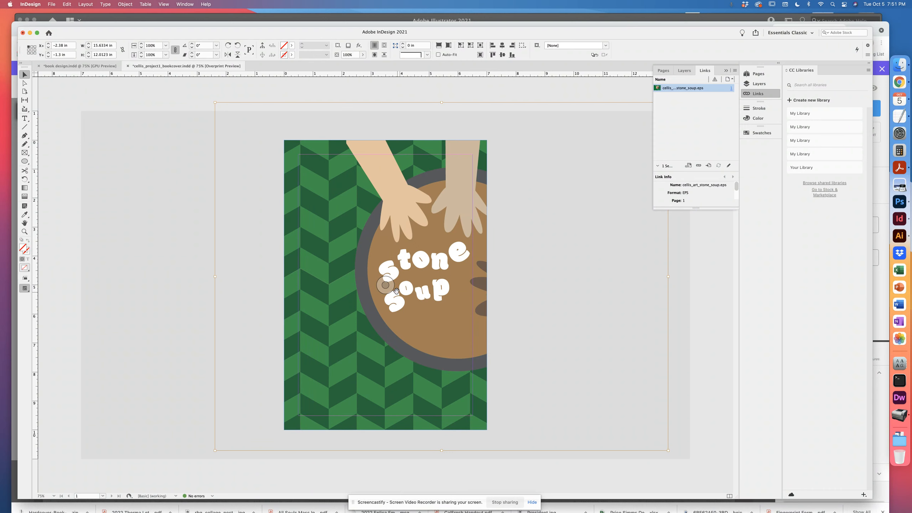
drag(387, 286, 376, 303)
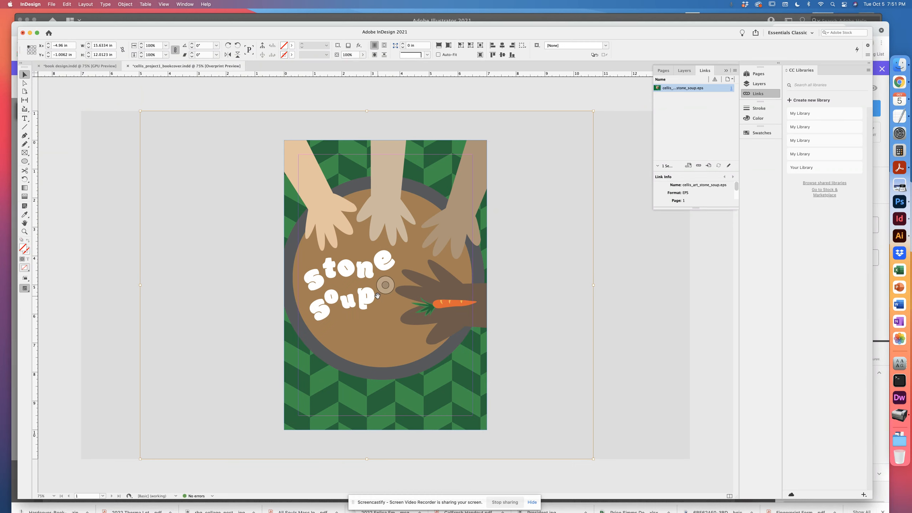
drag(384, 285, 386, 283)
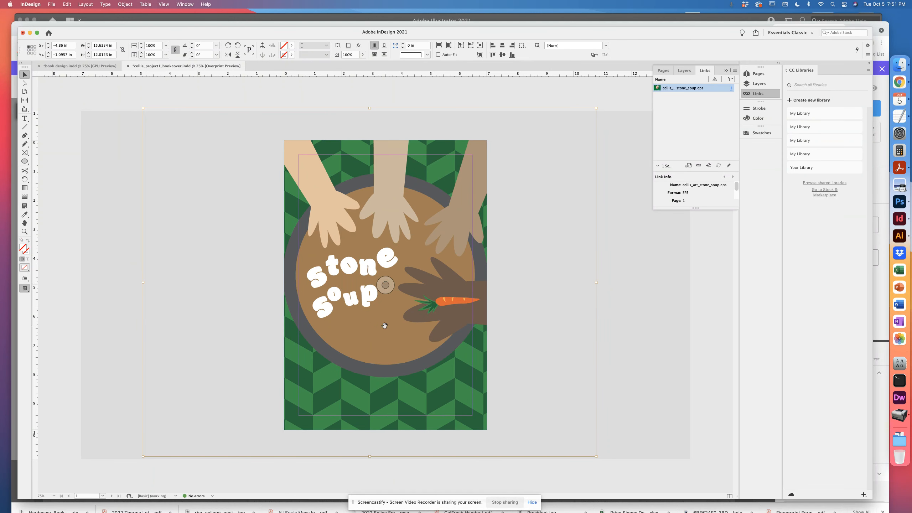
drag(392, 287, 385, 290)
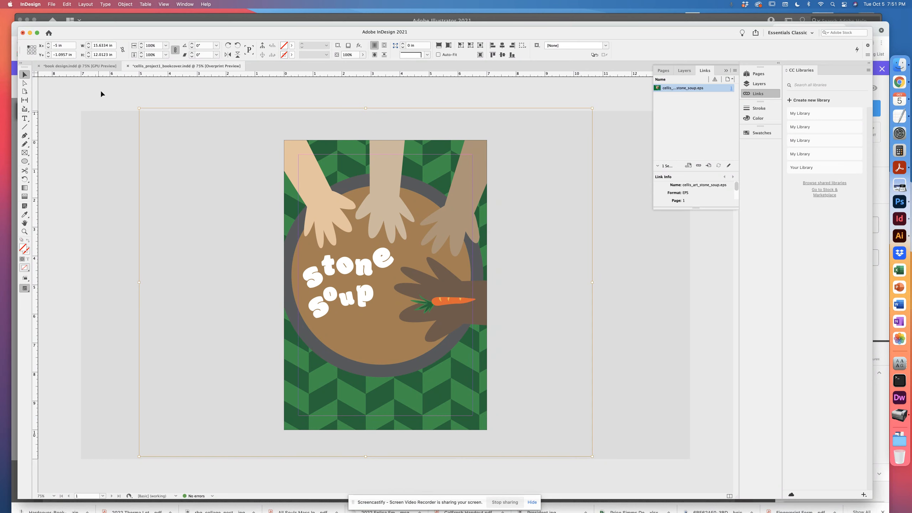
click(101, 132)
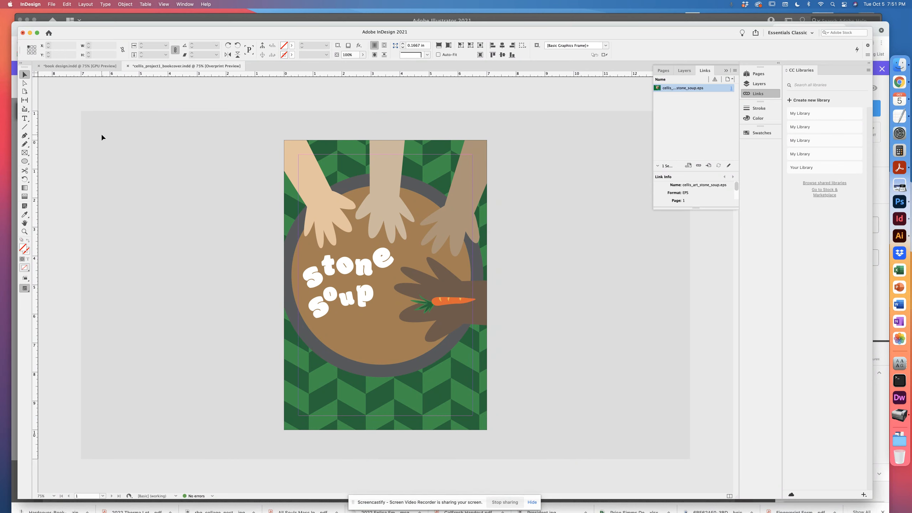
click(392, 205)
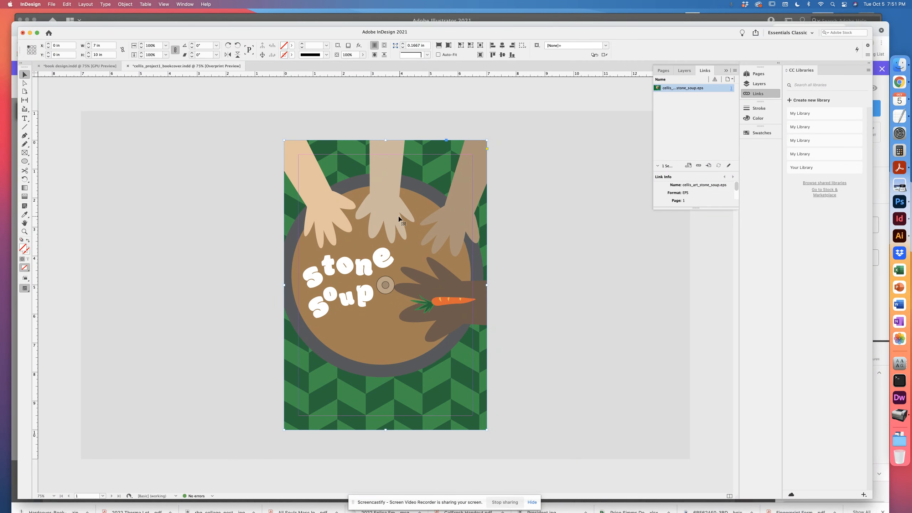
click(385, 285)
drag(385, 285, 381, 254)
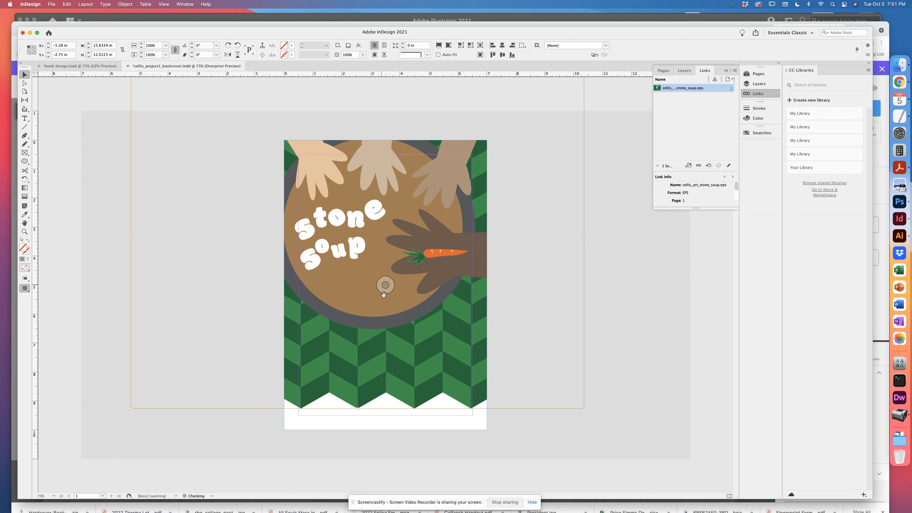
key(super+z)
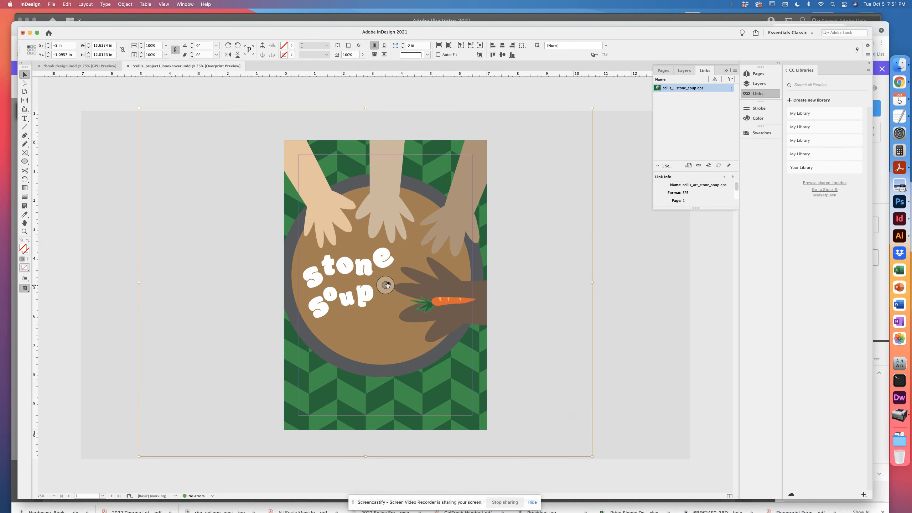
click(627, 298)
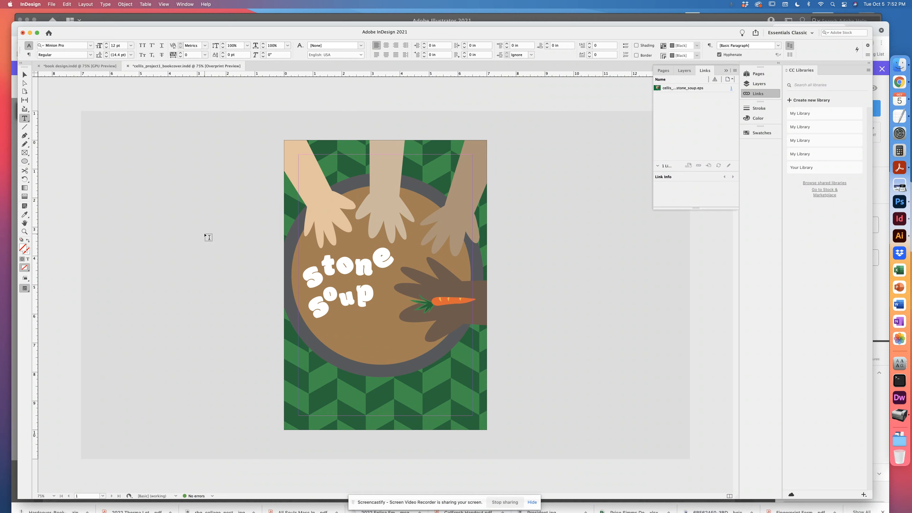
Step: Add a text frame about 2.92 × 0.79 in near the bowl's lower edge, reading "Book Design by" followed by the designer's name
drag(344, 338, 427, 357)
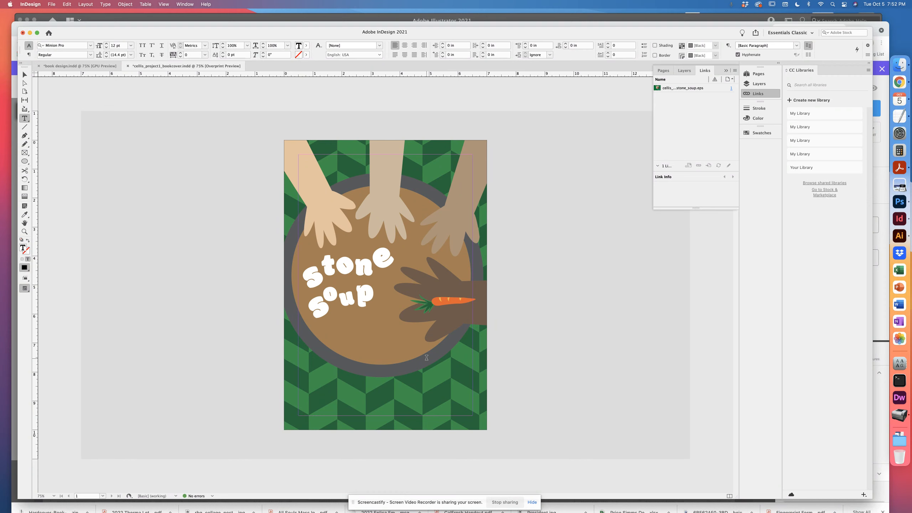
text(Bo)
text(ok D)
text(El)
text(lis)
Step: Set all of the credit text in the Krungthep font and color it with the [Paper] swatch
key(super+a)
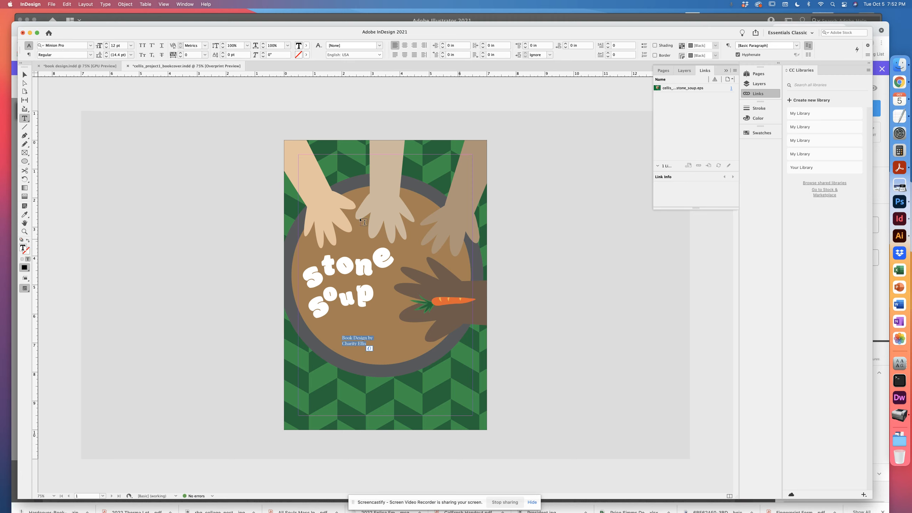
click(90, 45)
click(128, 93)
click(750, 133)
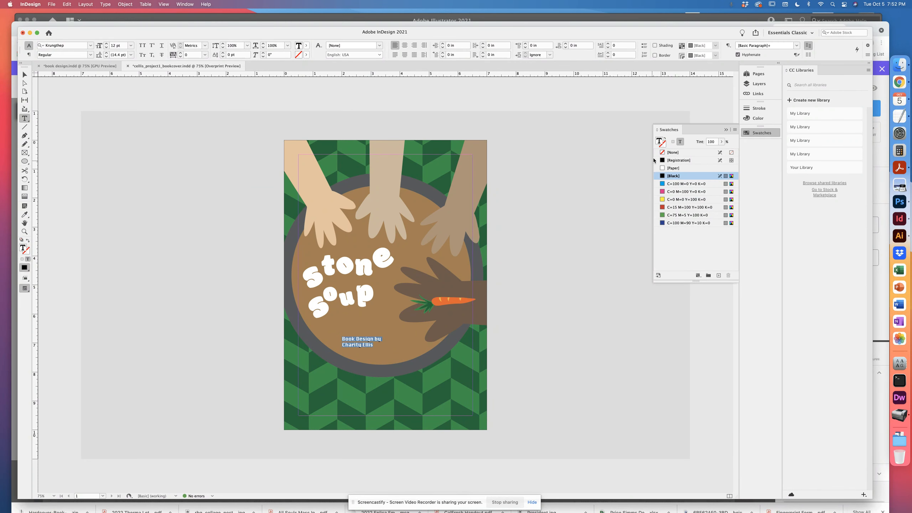
click(674, 168)
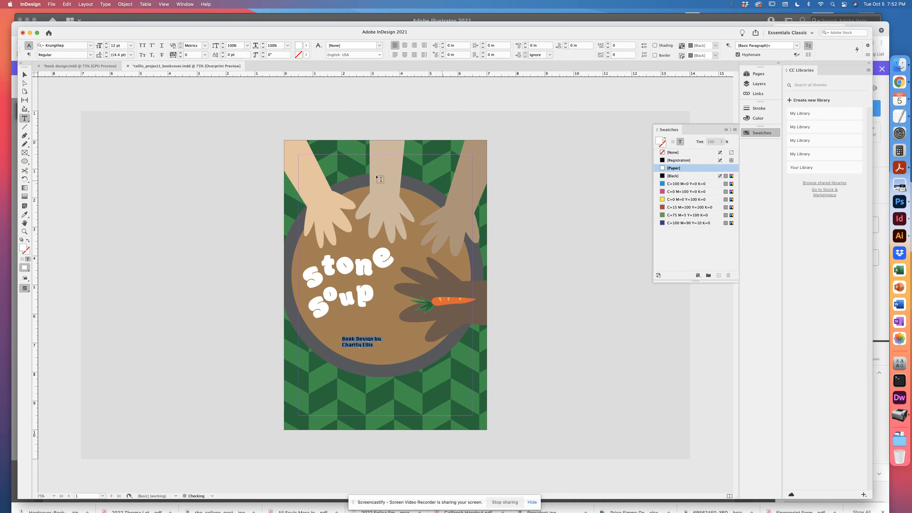
Step: Increase the credit text's font size to 22 pt
click(110, 45)
key(Up)
key(Up)
key(Up)
key(Up)
key(Up)
key(Up)
key(Up)
key(Up)
key(Up)
key(Up)
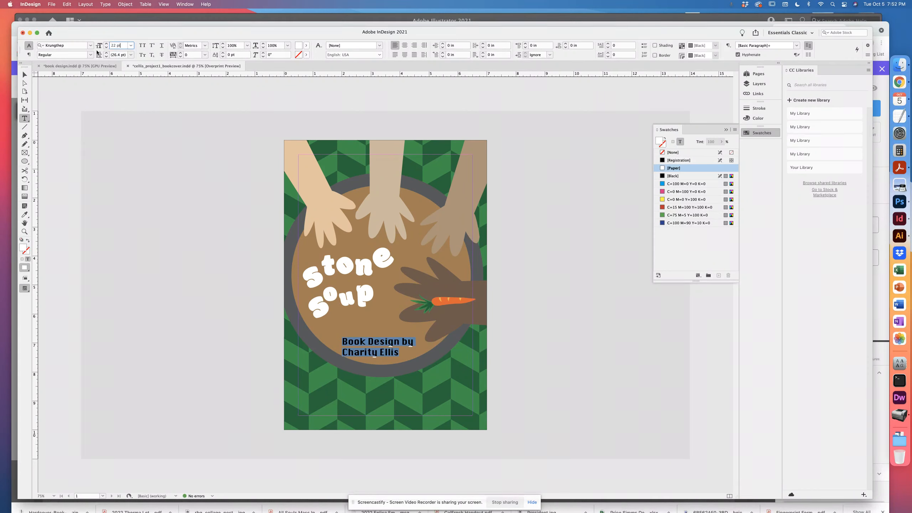
Step: Preview several fonts on the credit text and change it to DIN Condensed Bold
click(91, 46)
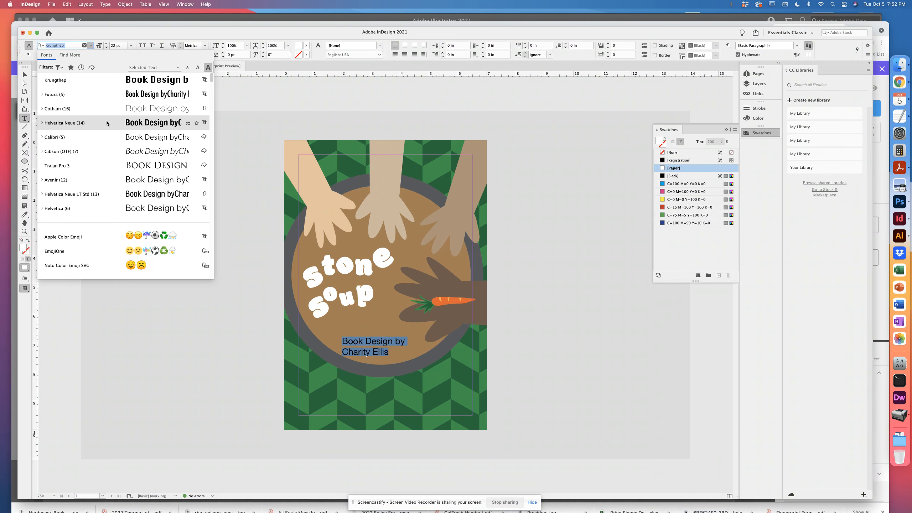
key(Down)
key(Down)
key(Down)
key(Up)
key(Up)
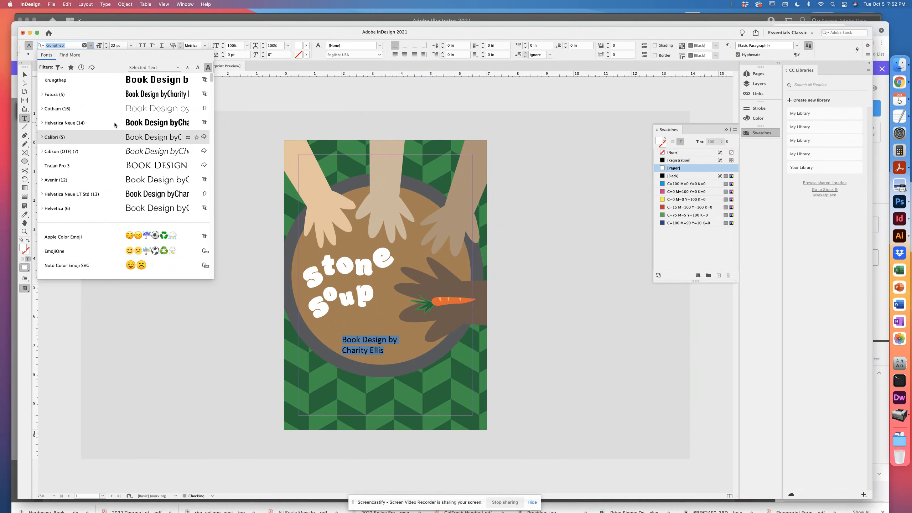
scroll(129, 185, down, 4)
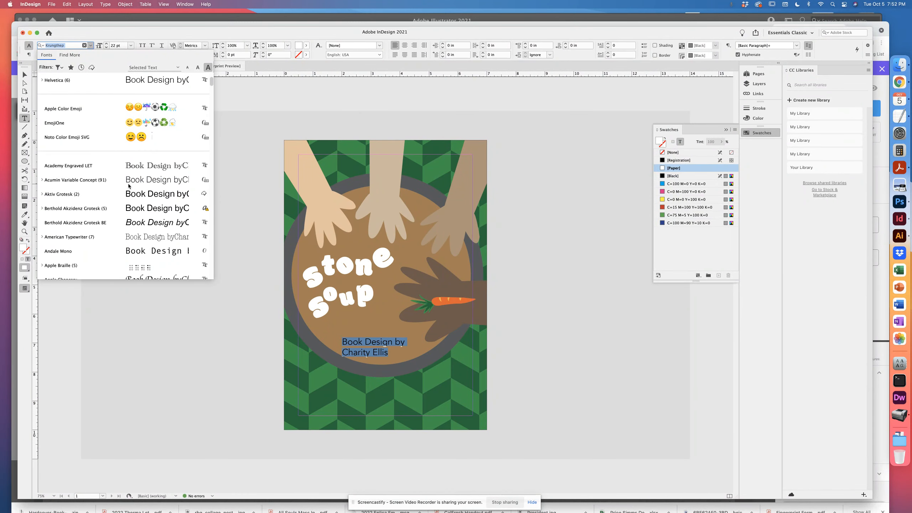
scroll(129, 185, down, 3)
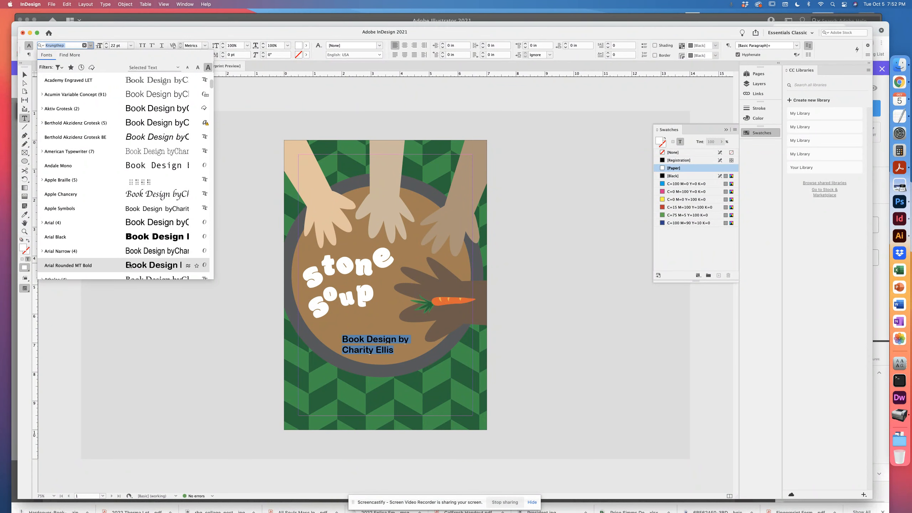
scroll(130, 265, down, 5)
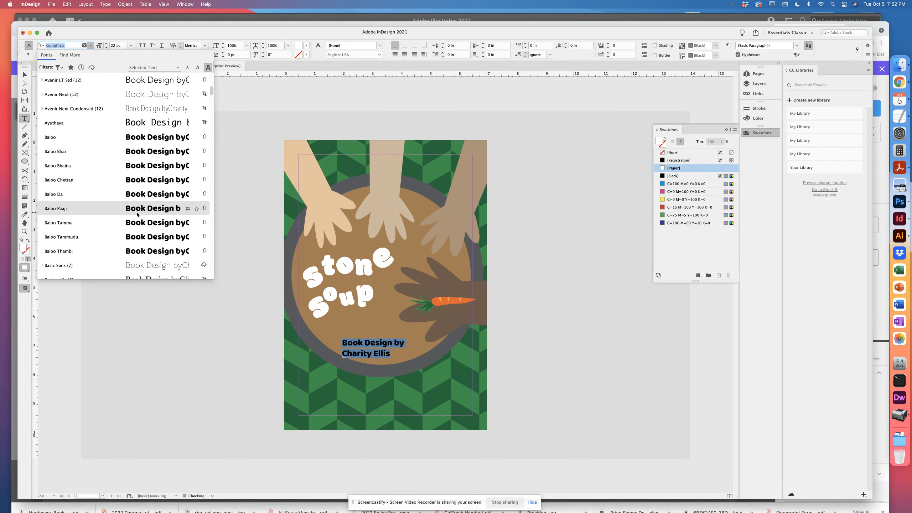
scroll(136, 214, down, 5)
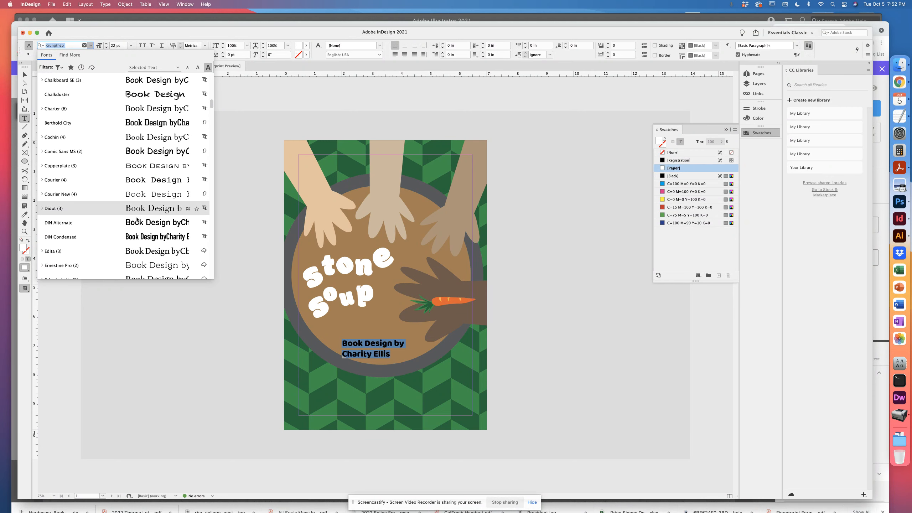
click(140, 236)
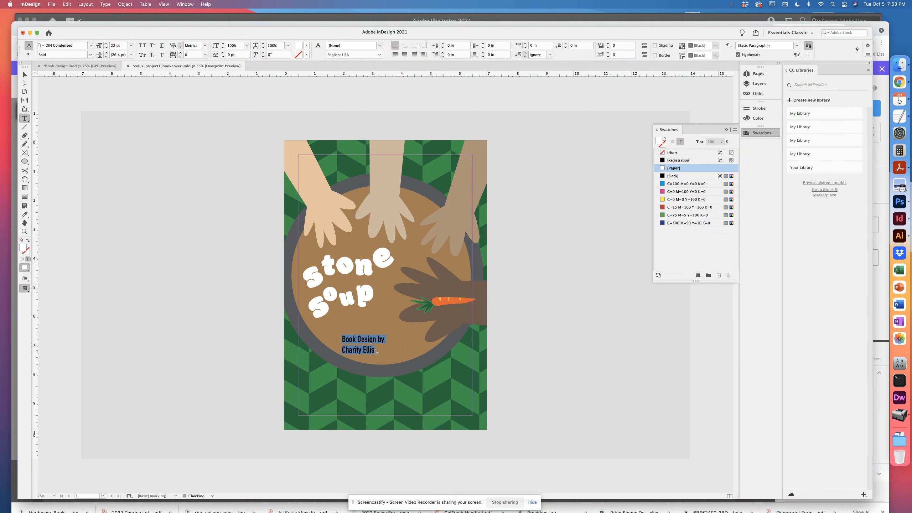
click(378, 338)
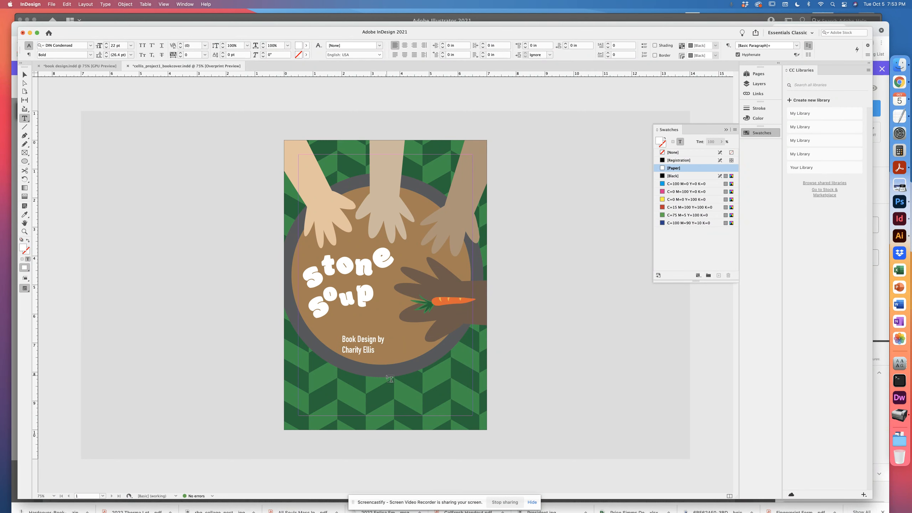
Step: Increase the credit text to 30 pt and enlarge its frame to about 3.62 × 1.45 in so both lines fit
drag(338, 342, 378, 355)
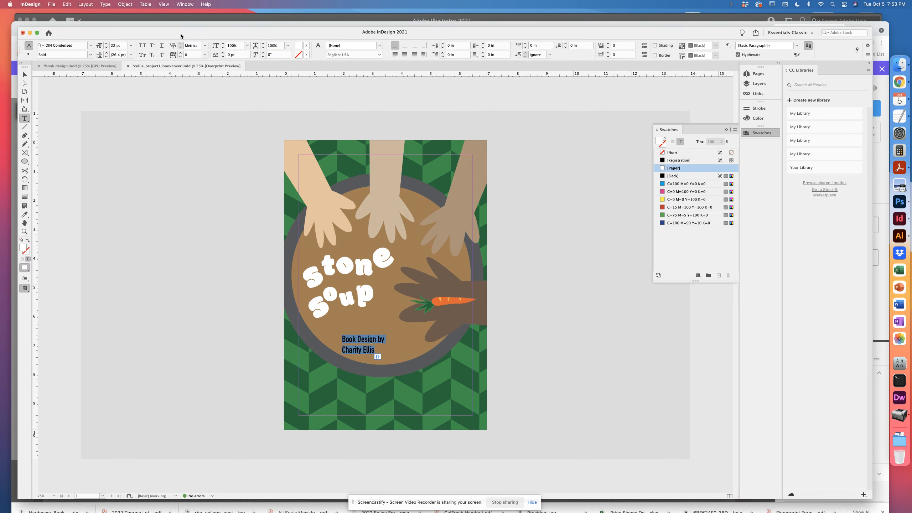
click(107, 44)
click(106, 44)
click(106, 44)
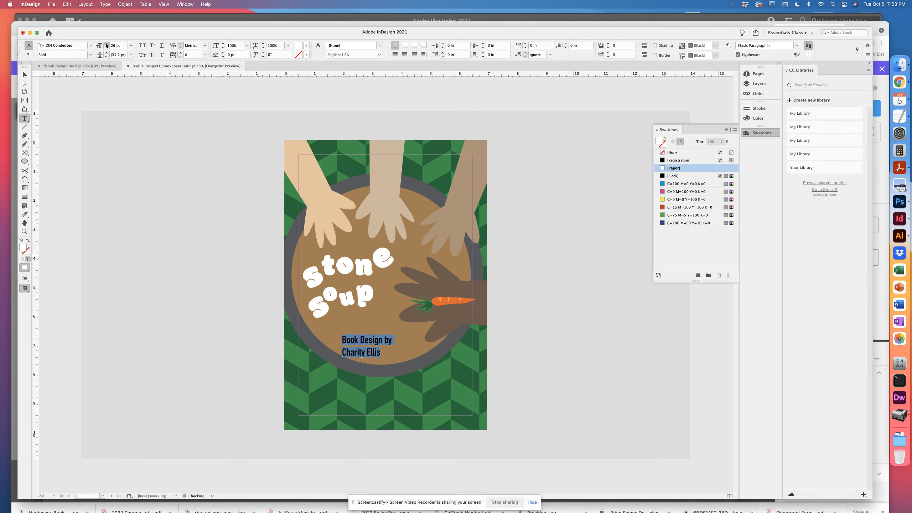
click(107, 44)
click(107, 44)
click(106, 44)
click(107, 44)
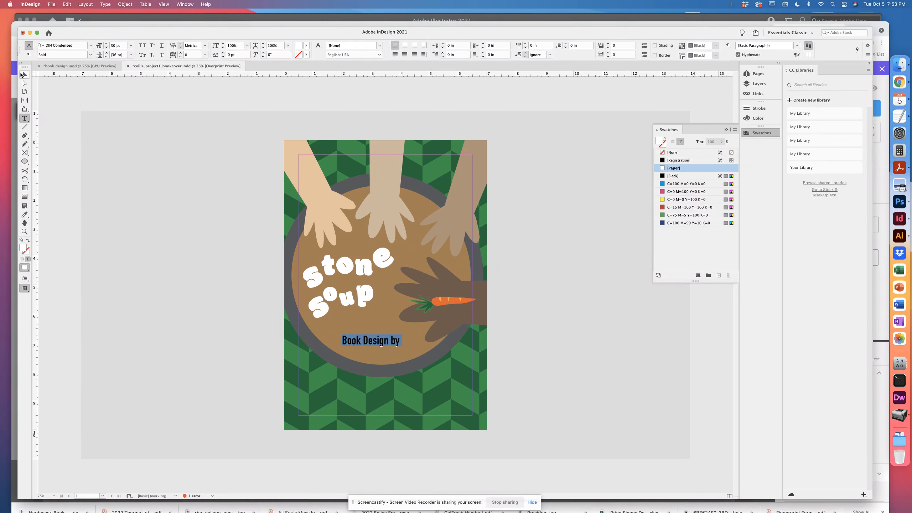
click(24, 74)
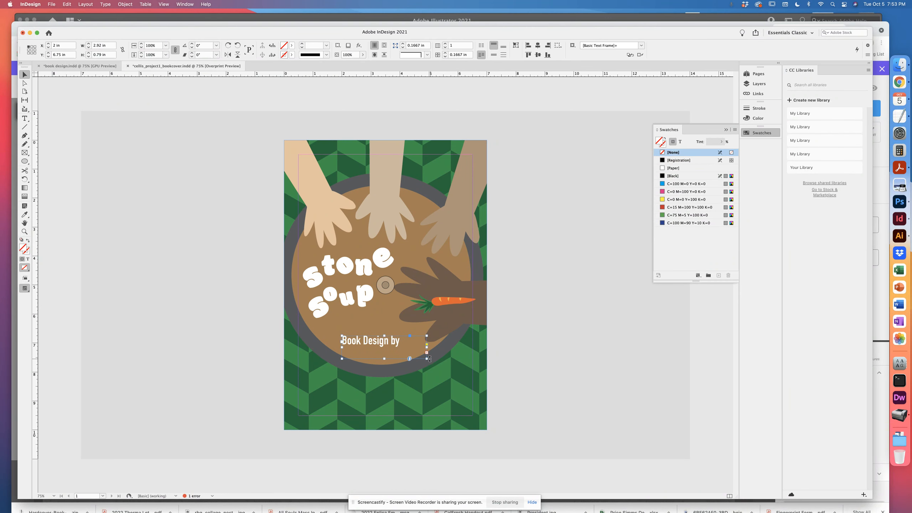
drag(426, 358, 446, 378)
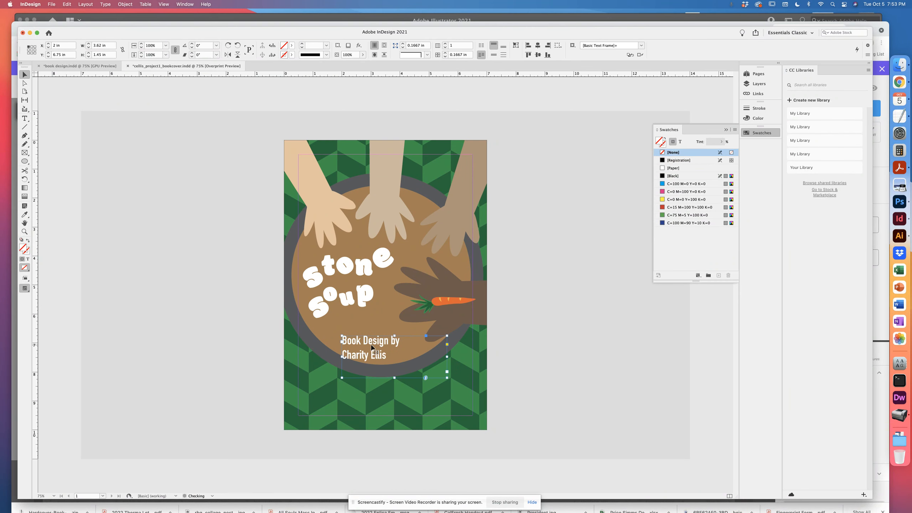
Step: Move the credit text frame to about X 2.6 in, Y 6.5 in inside the bowl and save the document
drag(375, 347, 389, 340)
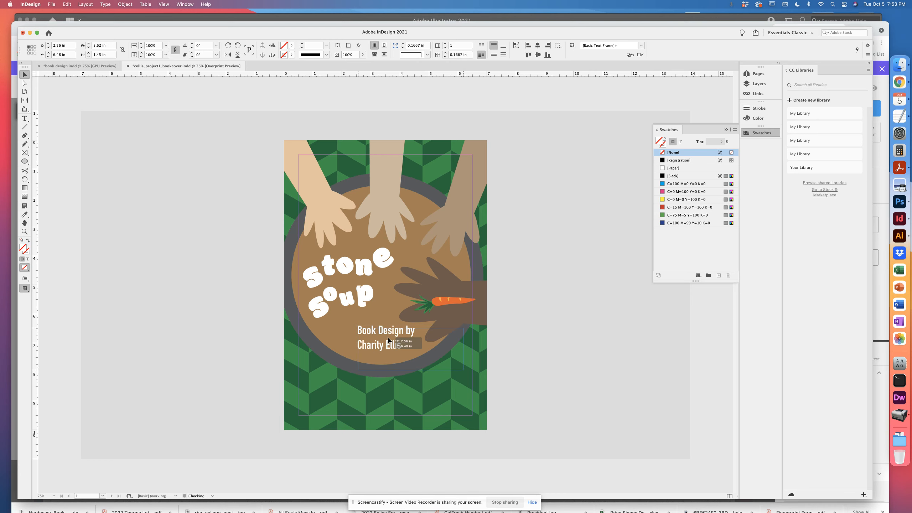
click(529, 321)
key(super+s)
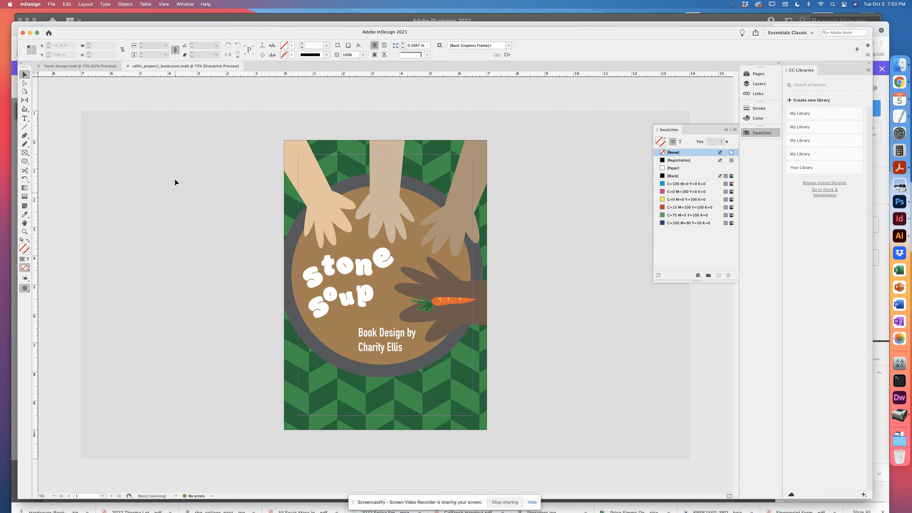
Step: Switch to the book design.indd document and reposition the "Story by" text frame at about X 1.66 in, Y 5.9 in
click(82, 67)
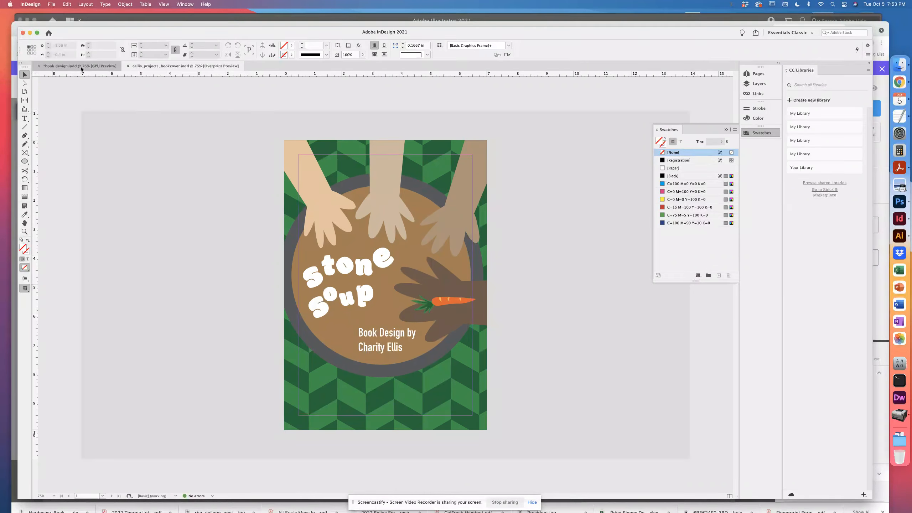
click(380, 320)
drag(380, 321, 395, 348)
click(395, 351)
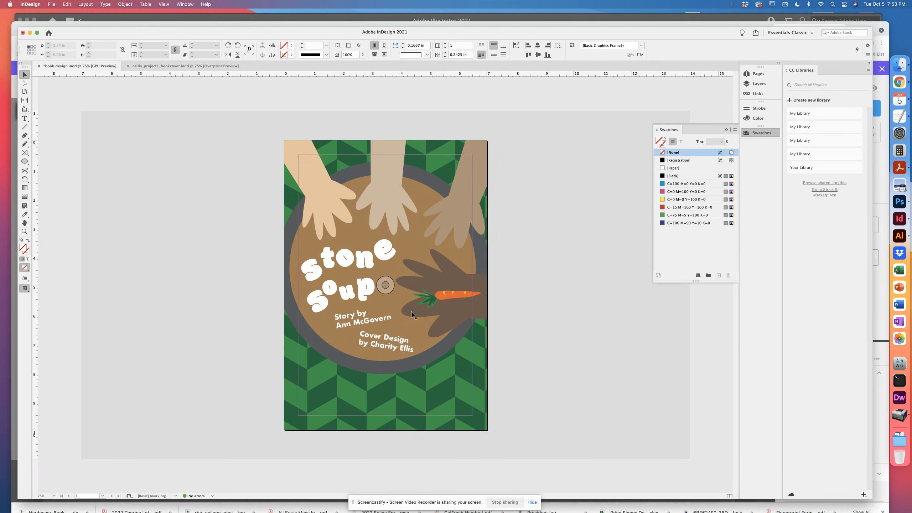
click(382, 320)
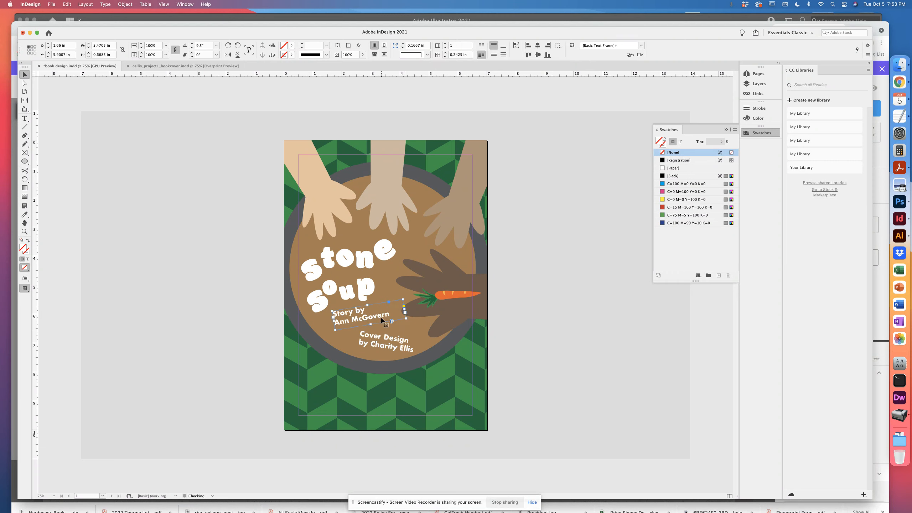
key(super+minus)
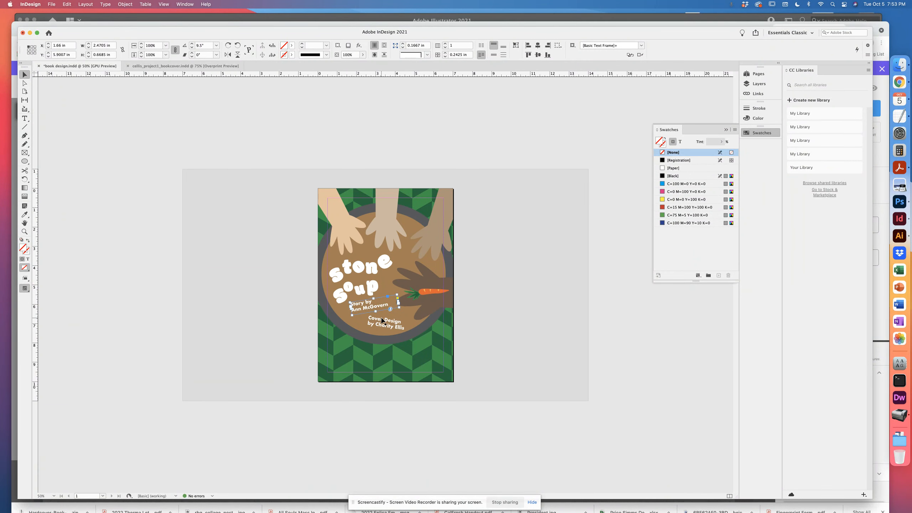
key(super+1)
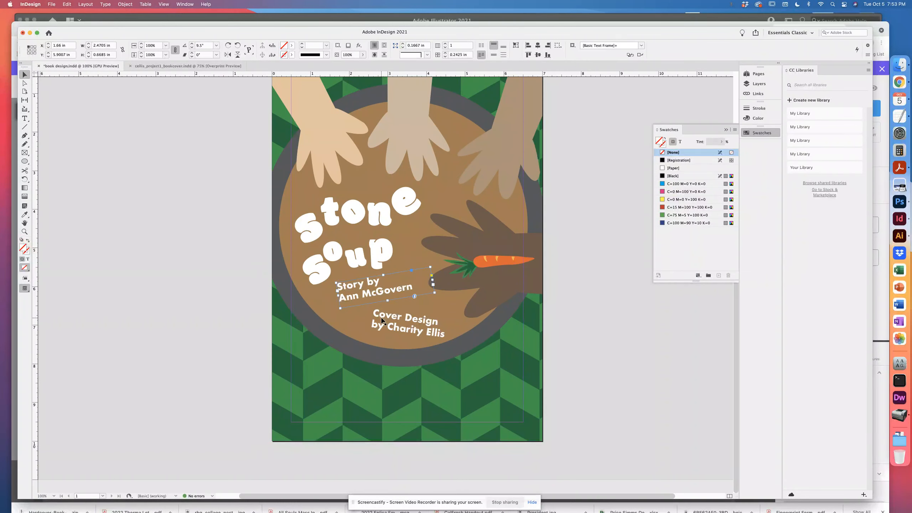
key(super+minus)
click(596, 324)
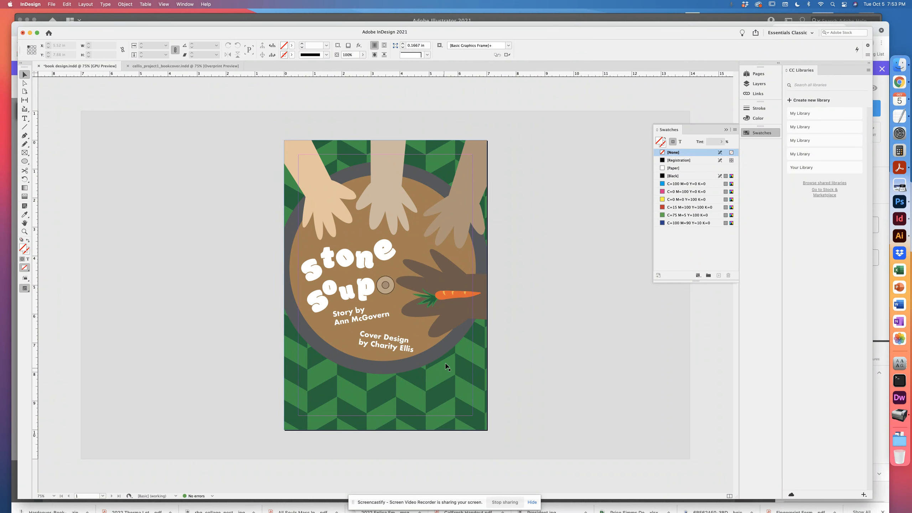
Step: Shift the artwork inside its frame to about X -5.19 in, Y -1.58 in and save the book design document
drag(382, 280, 384, 282)
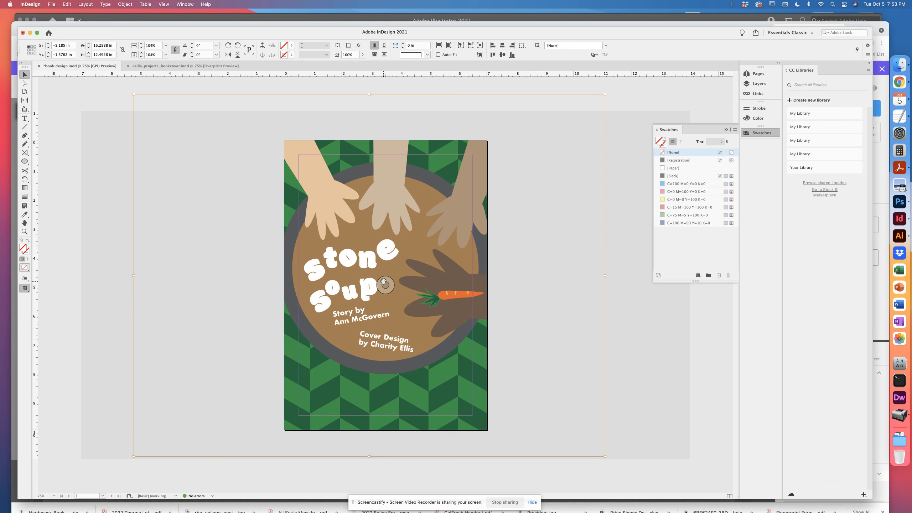
click(109, 128)
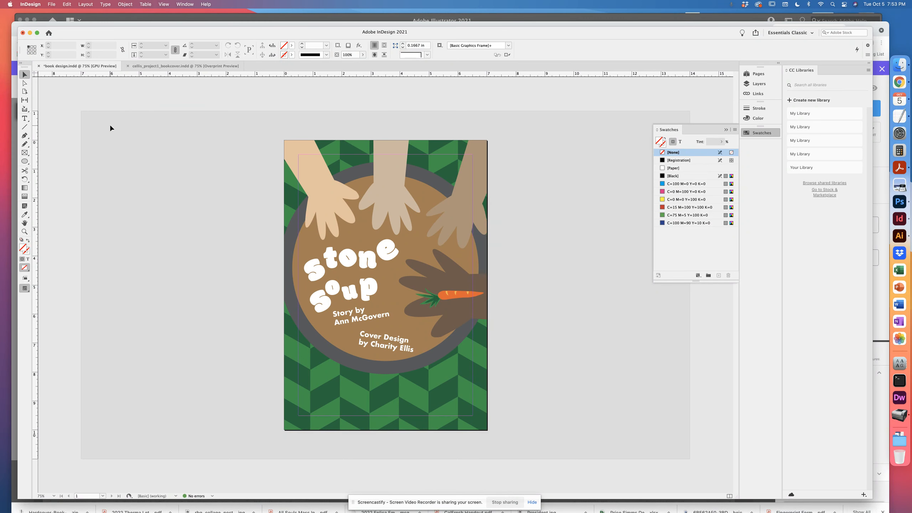
key(super+s)
Step: Nudge the "Story by" text frame down to about Y 5.94 in and save the document
drag(370, 316, 370, 320)
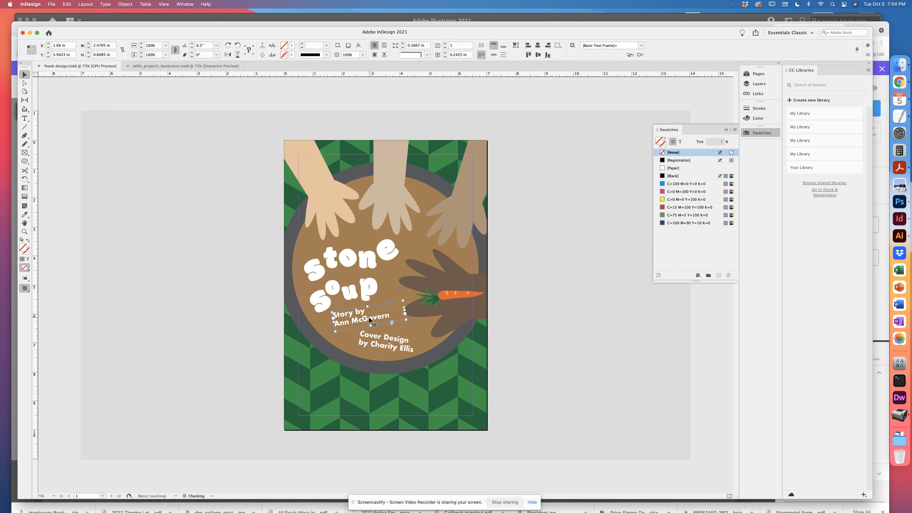
key(Down)
click(215, 262)
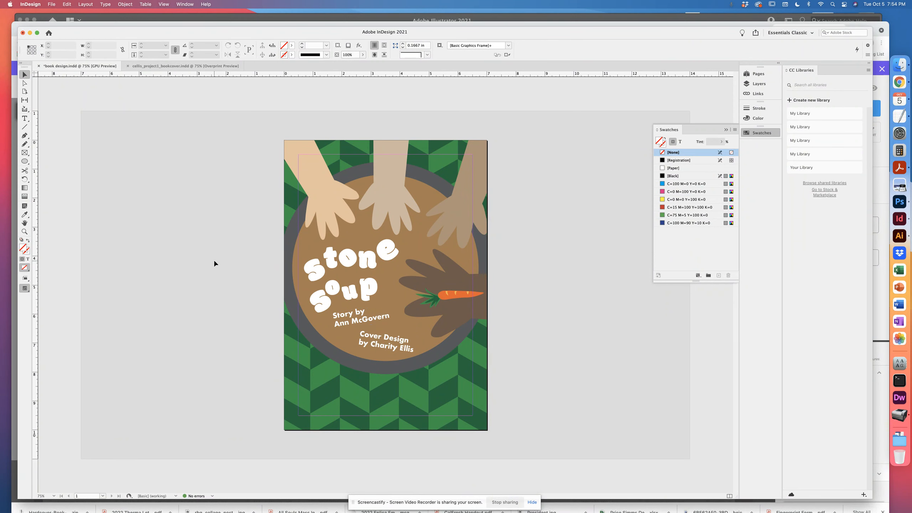
key(super+s)
click(52, 4)
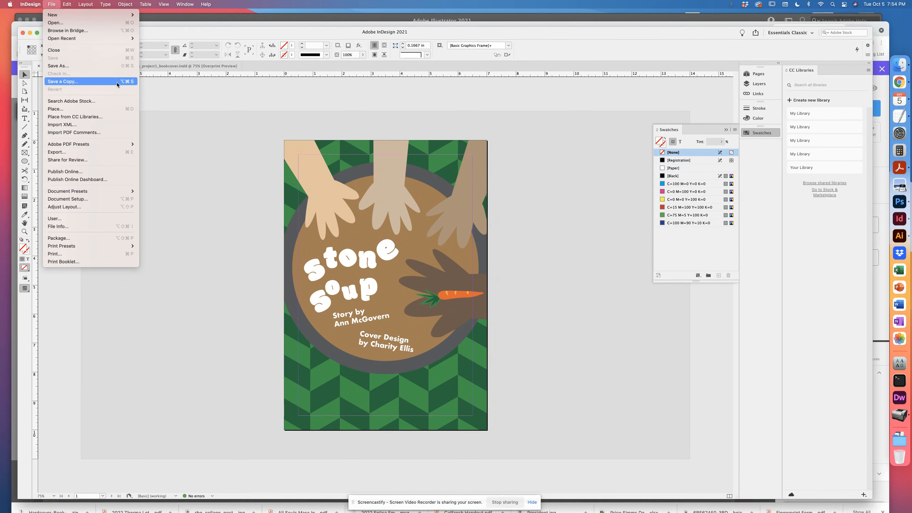
click(187, 179)
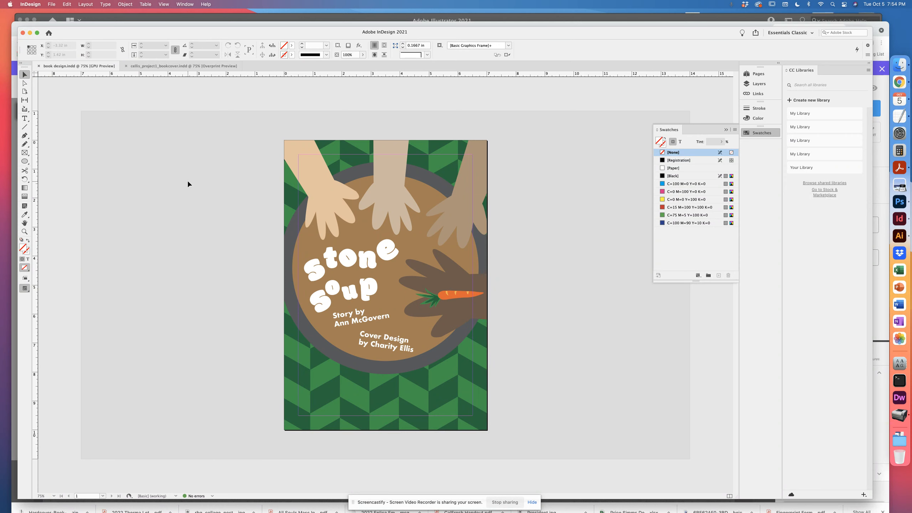
Step: Start exporting the cover as a JPEG named cellis_book_designFLAT into the stone soup files folder
click(51, 5)
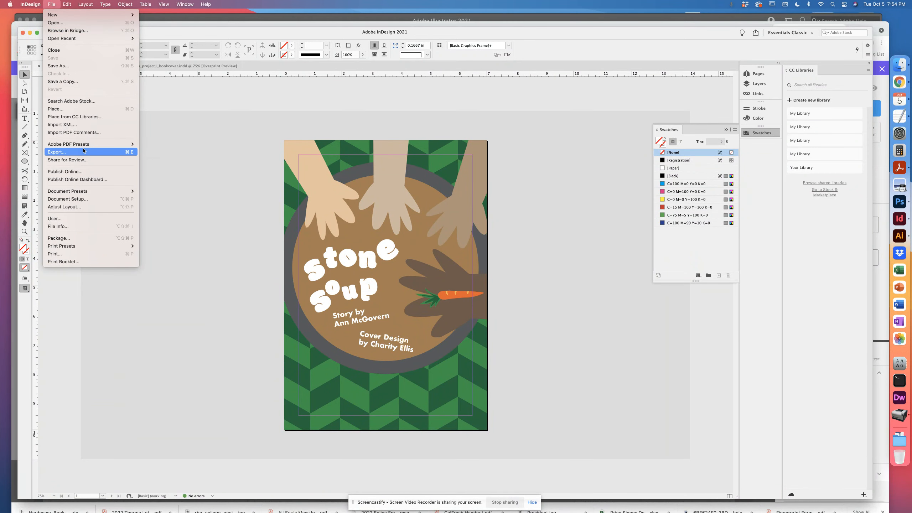
click(58, 153)
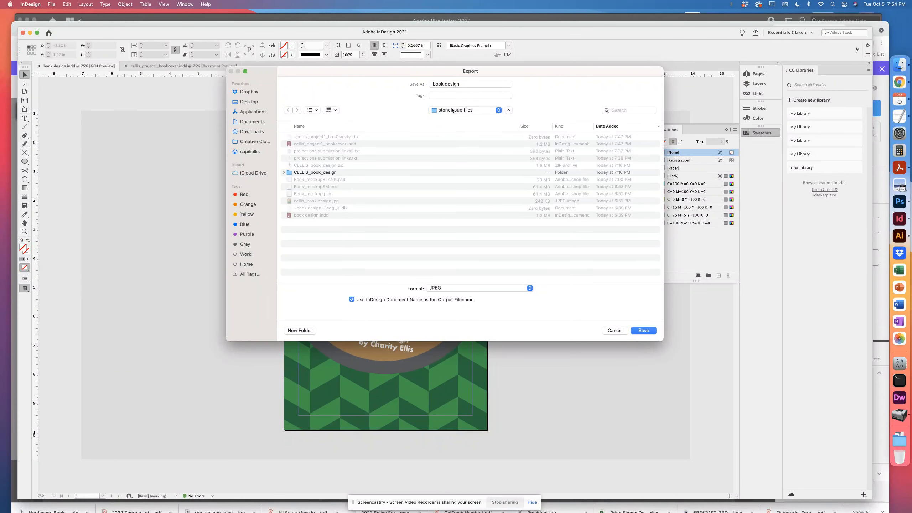
click(447, 84)
text(cellis)
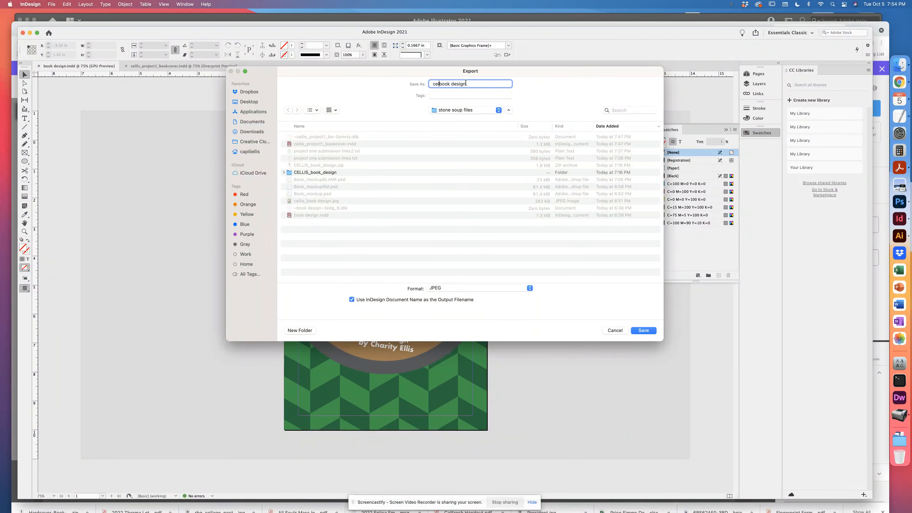
text(_)
key(Right)
key(Right)
key(Right)
key(Right)
key(BackSpace)
text(_)
key(Right)
key(Right)
key(Right)
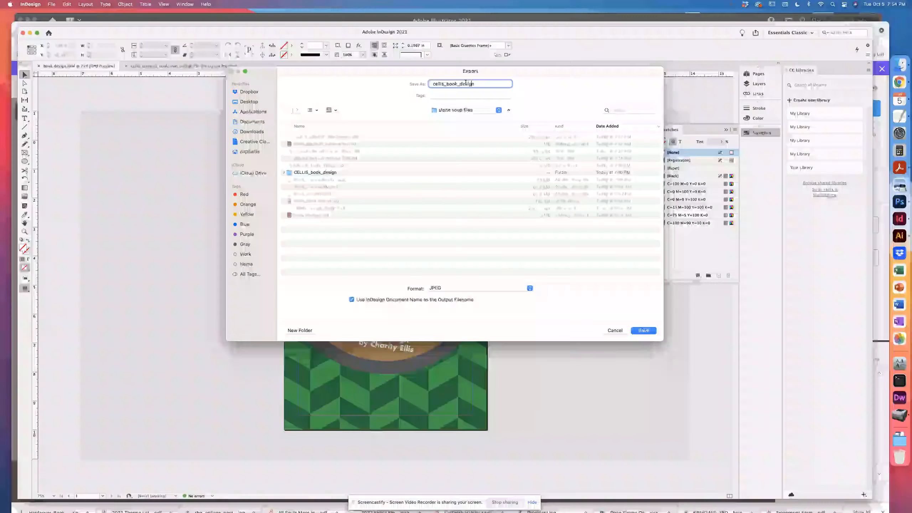
text(FLAT)
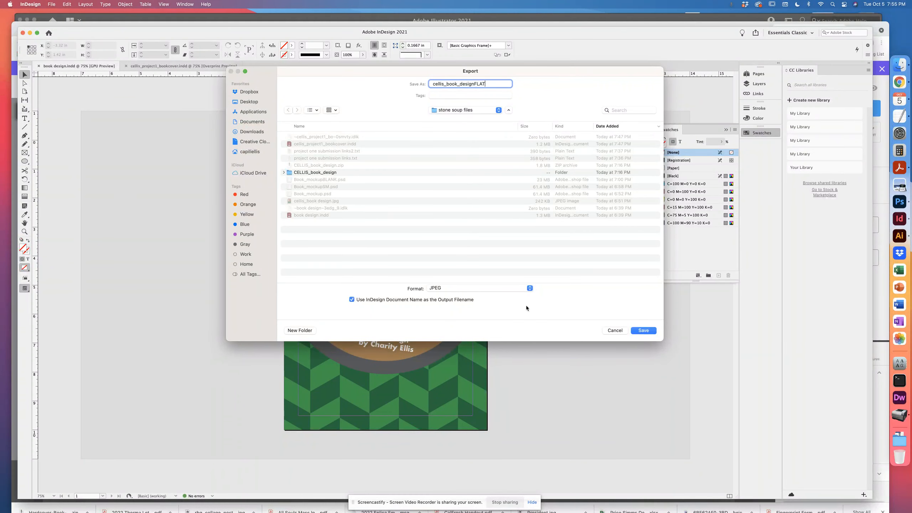
click(641, 331)
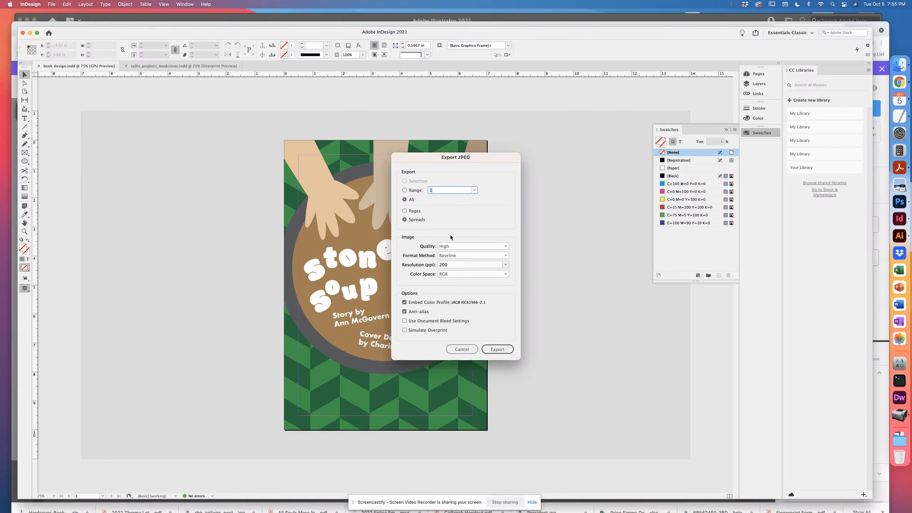
Step: Export all spreads as a High quality, Baseline RGB JPEG at 200 ppi
click(451, 264)
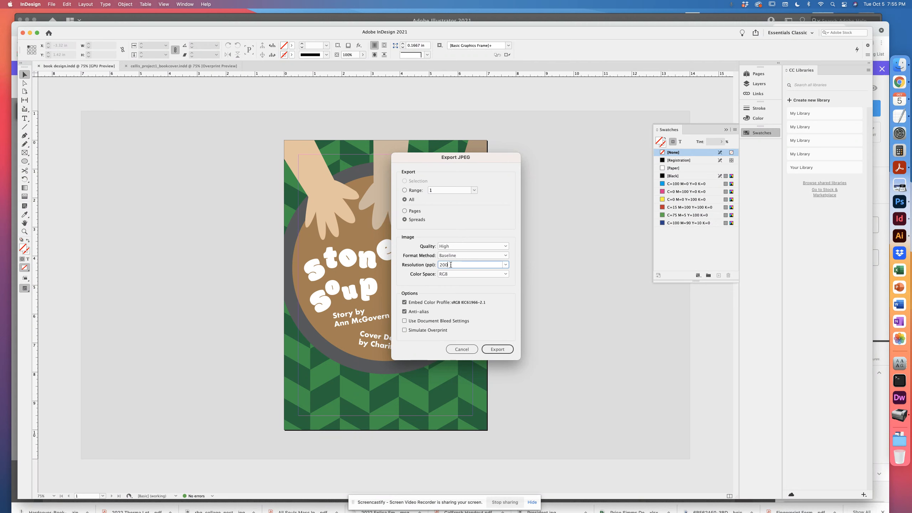
drag(451, 265, 429, 264)
click(507, 350)
click(499, 349)
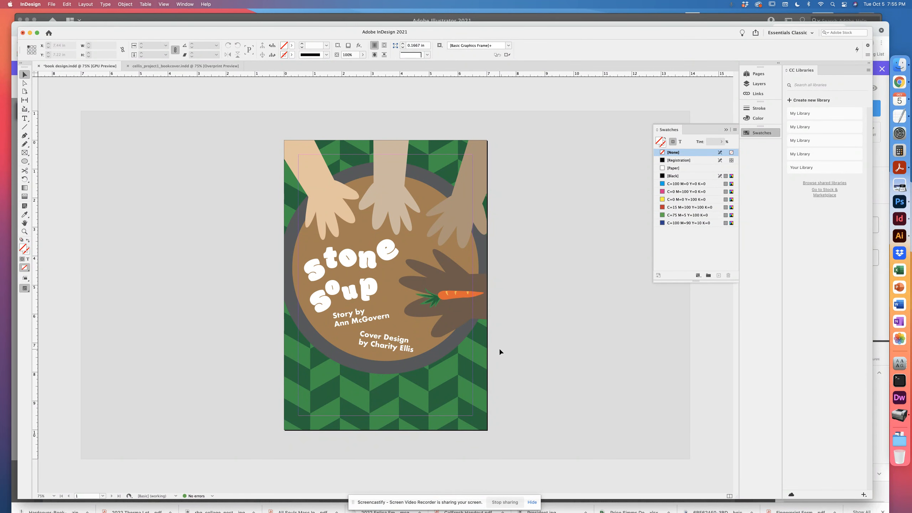
Step: Switch to Finder, enlarge the stone soup files window, and preview cellis_book_designFLAT.jpg
click(902, 60)
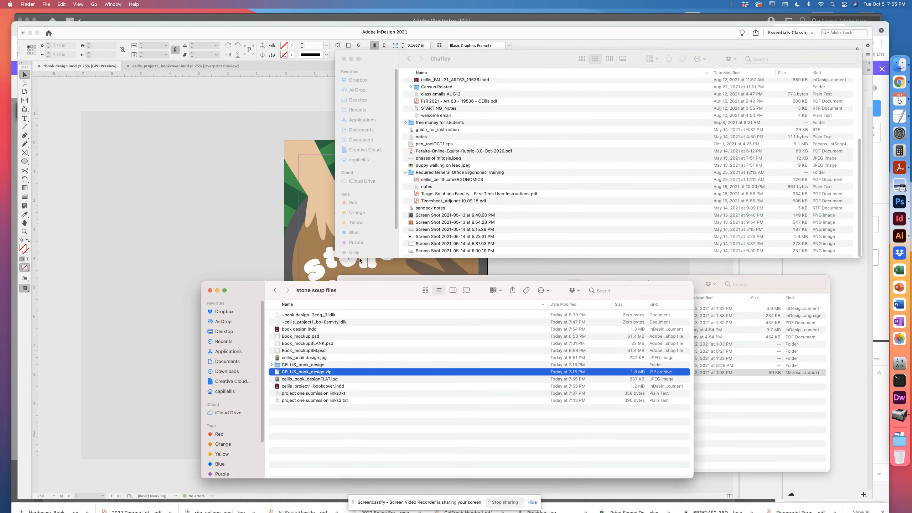
drag(375, 289, 477, 96)
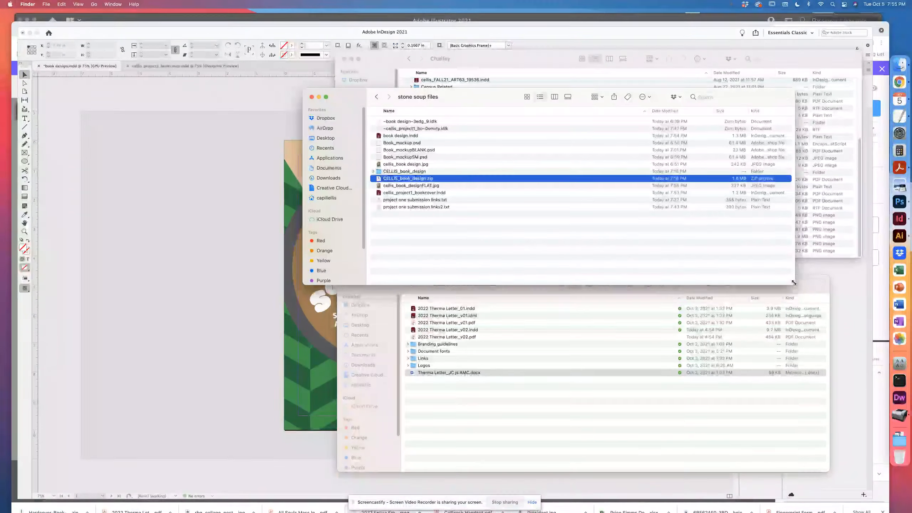
drag(796, 282, 844, 461)
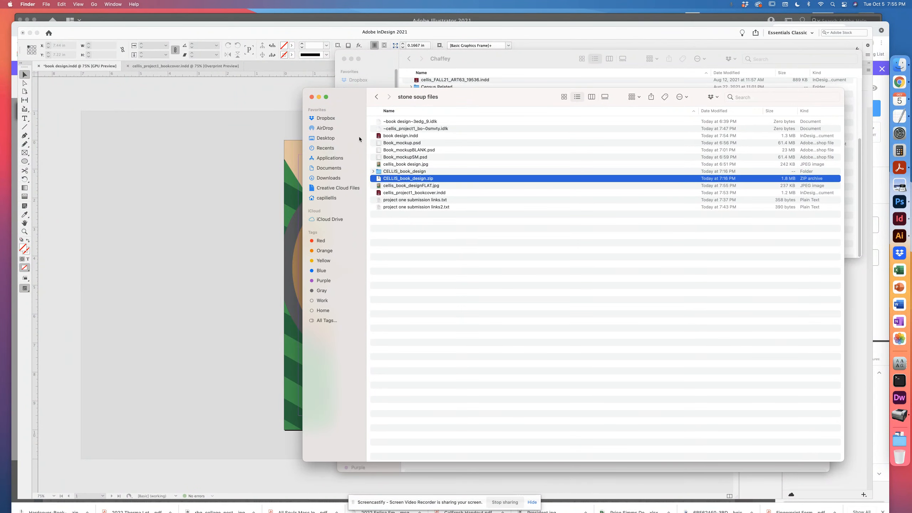
click(424, 186)
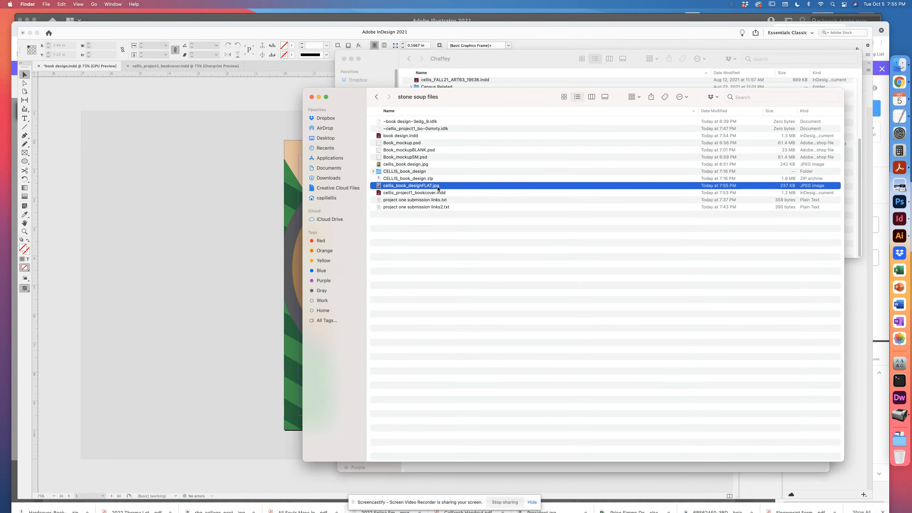
right_click(438, 187)
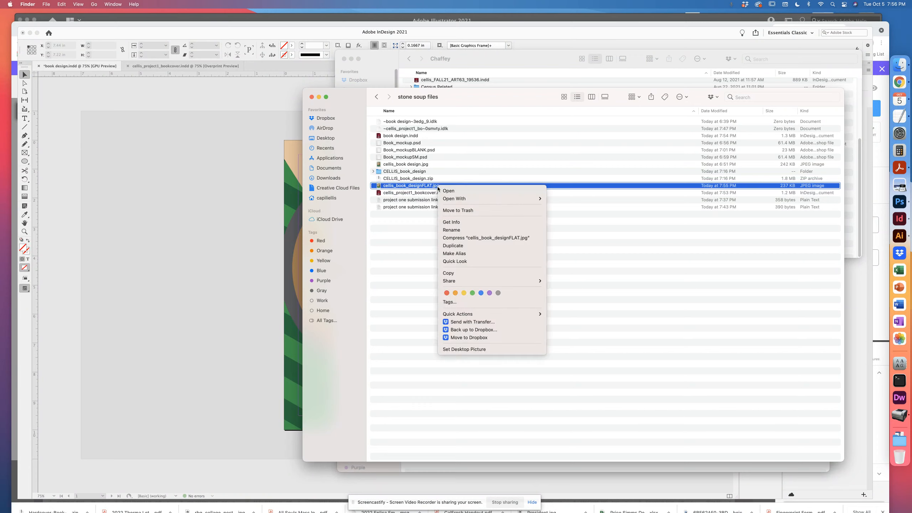
click(461, 262)
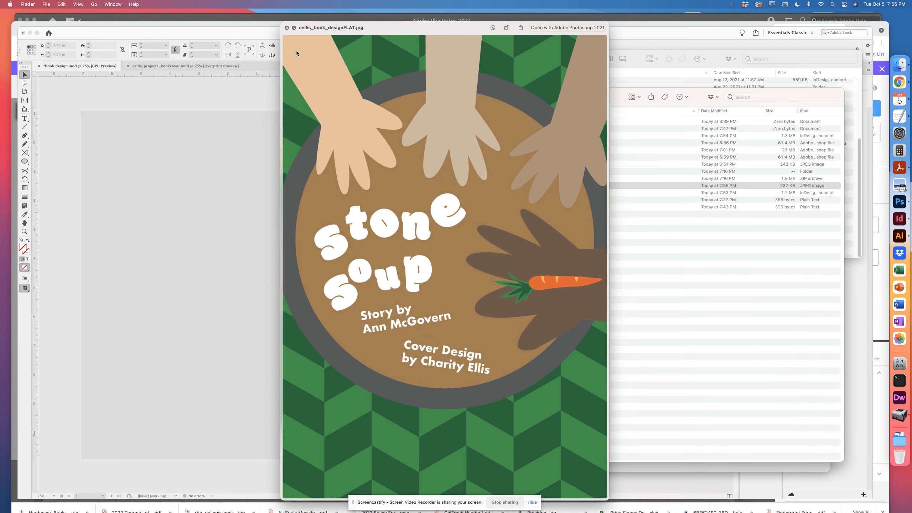
click(286, 27)
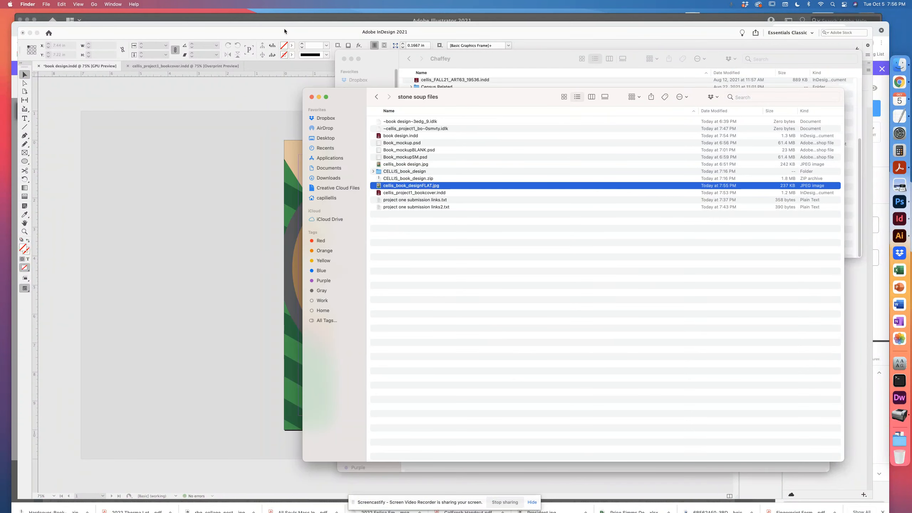
Step: Switch back to InDesign and save the book design document
click(240, 163)
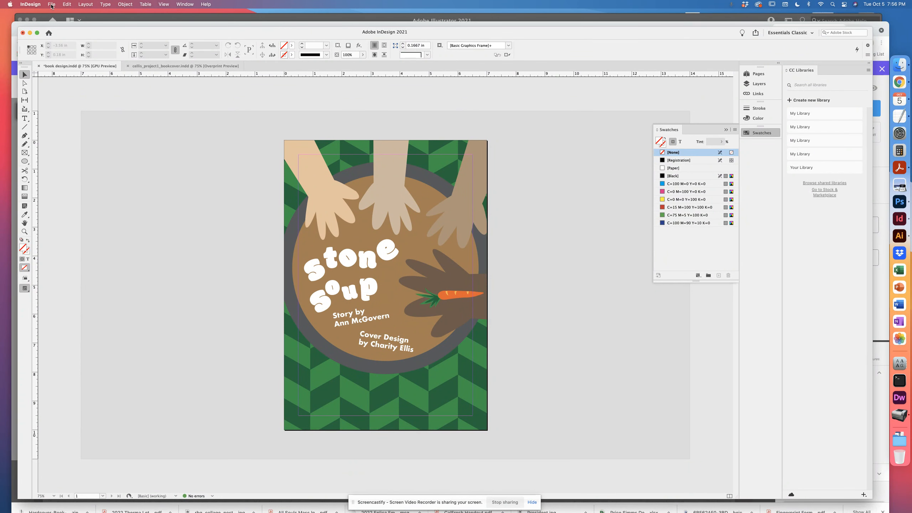
key(super+s)
click(52, 5)
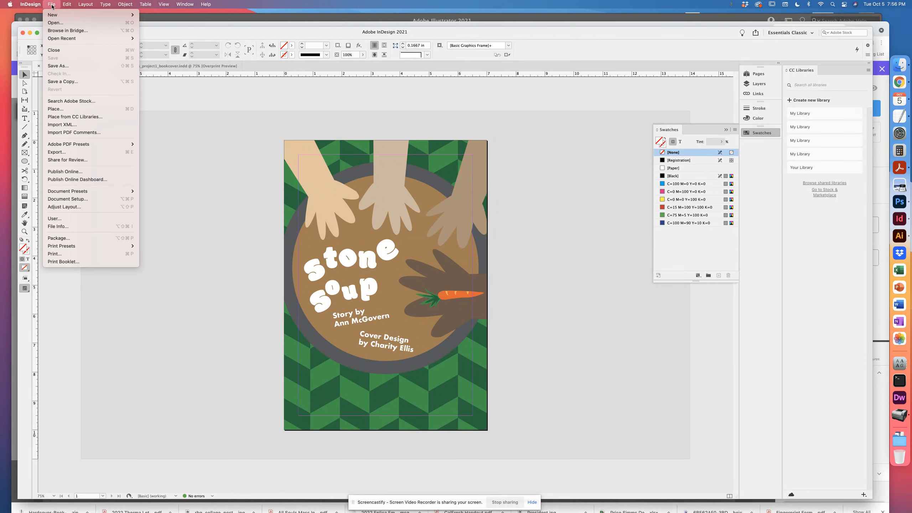
click(243, 174)
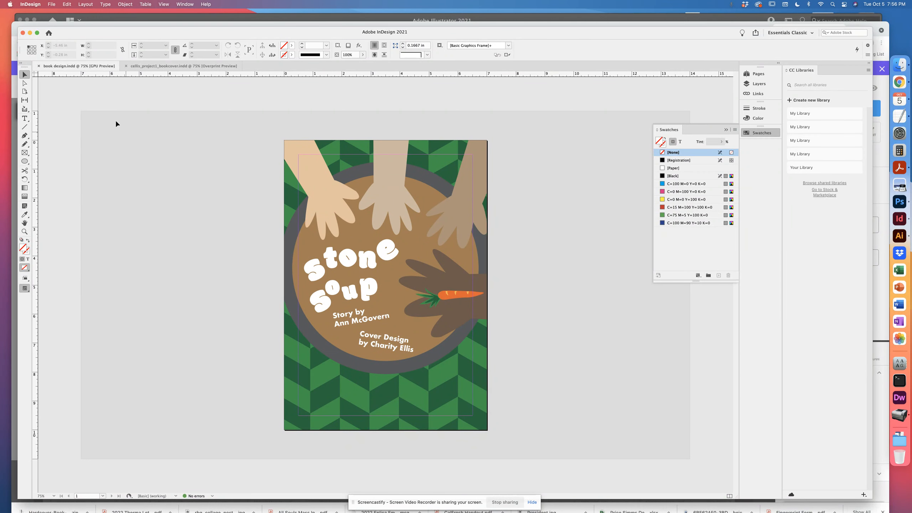
Step: Open the Package summary for the book design document and move its dialog clear of the cover's title and credits
click(52, 5)
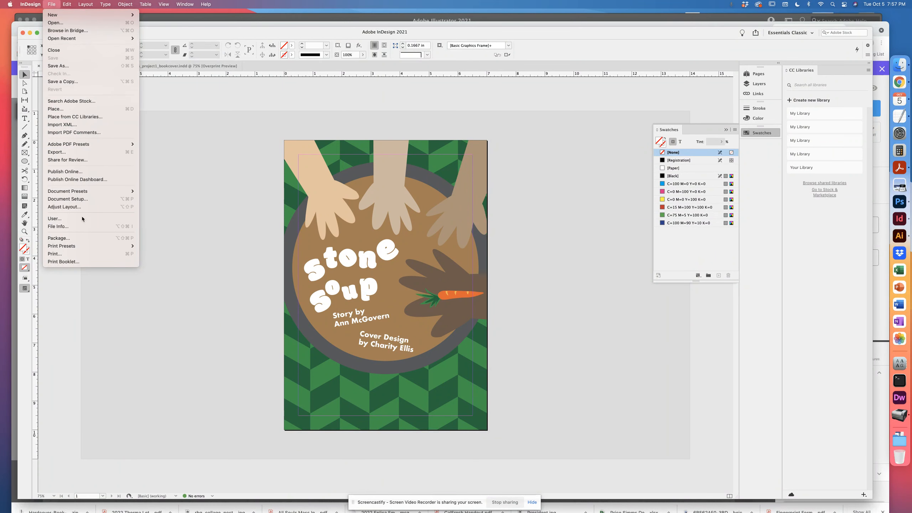
click(56, 238)
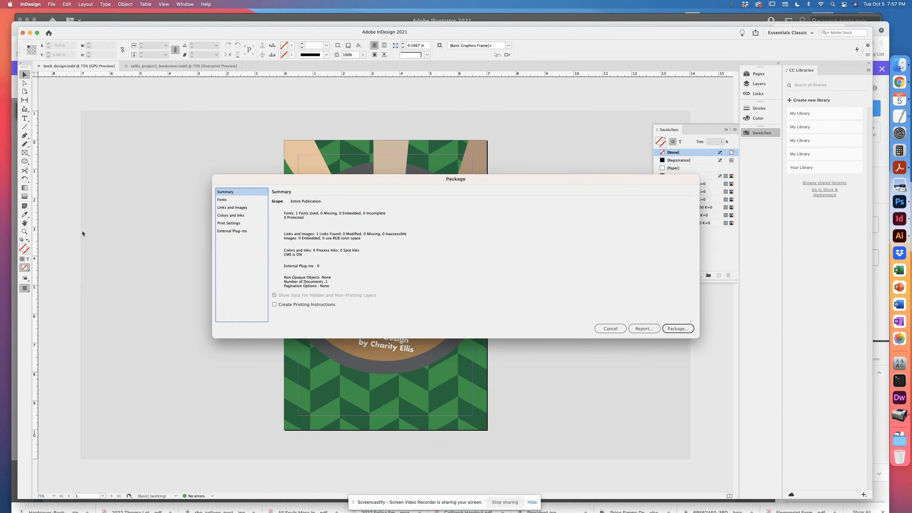
drag(335, 176, 349, 268)
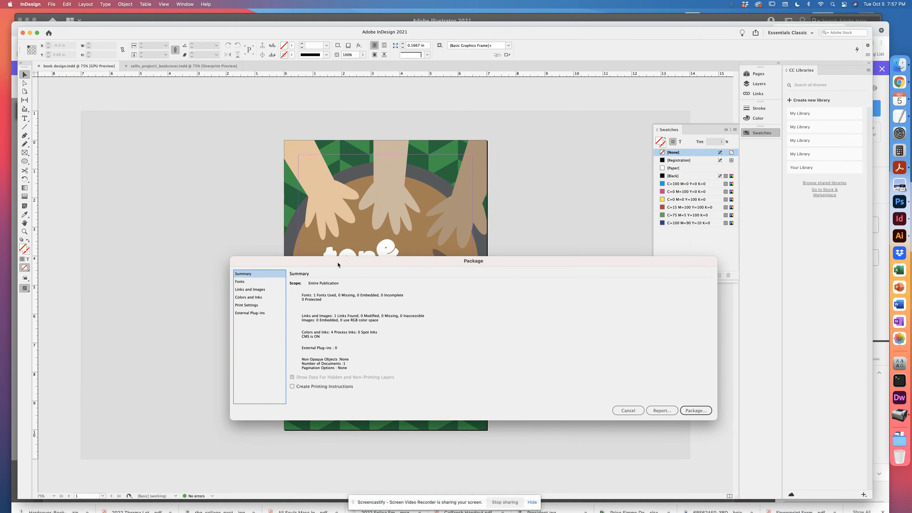
drag(337, 263, 457, 95)
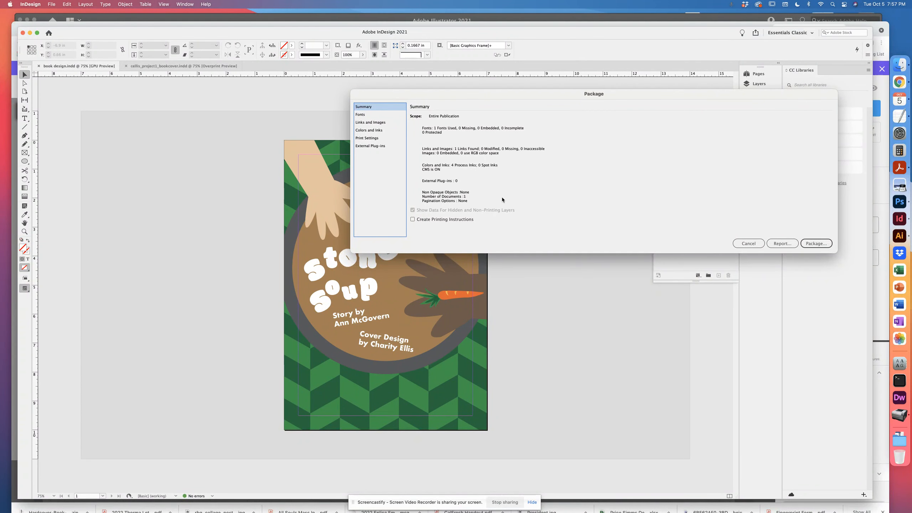
Step: Review the package's fonts, links and images, colors and inks, print settings and external plug-ins, then return to the summary
click(360, 115)
click(367, 122)
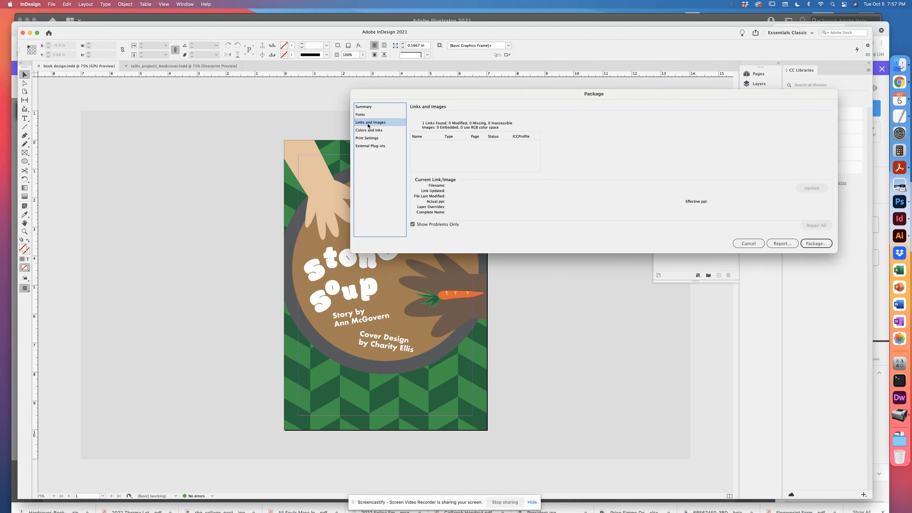
click(379, 130)
click(380, 138)
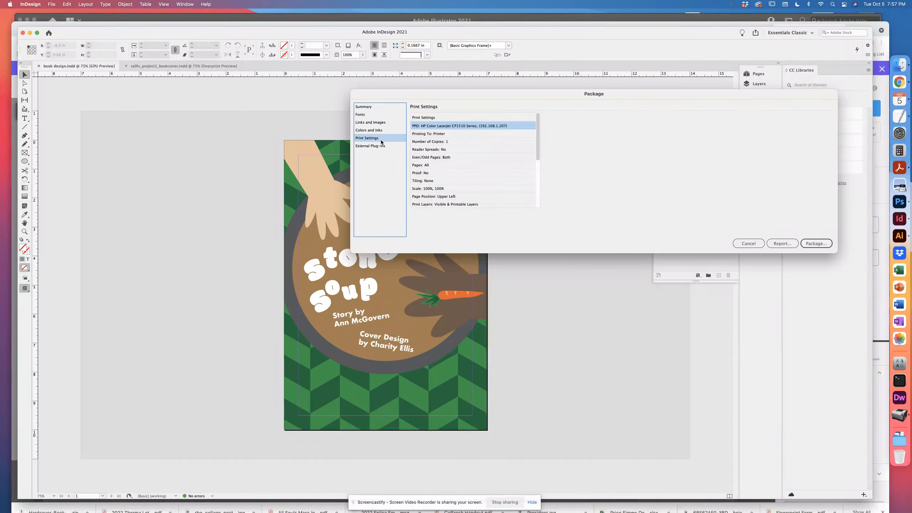
click(382, 147)
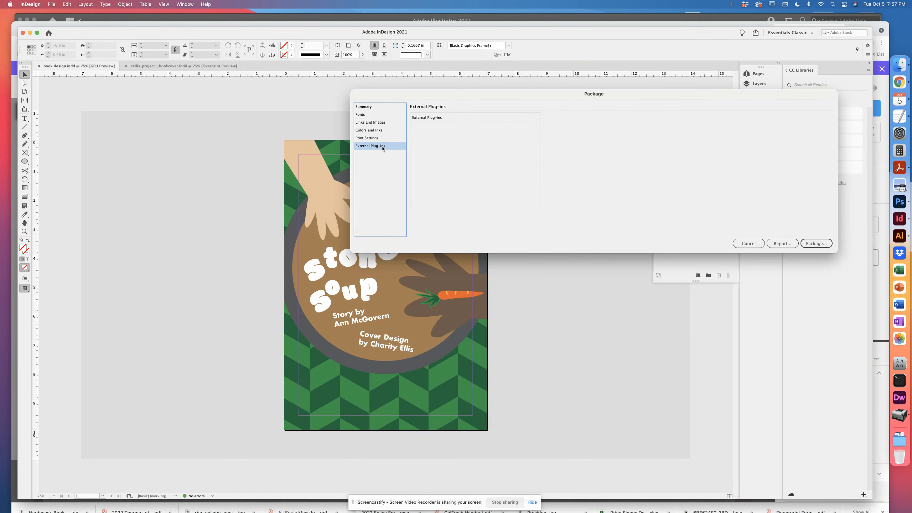
click(370, 116)
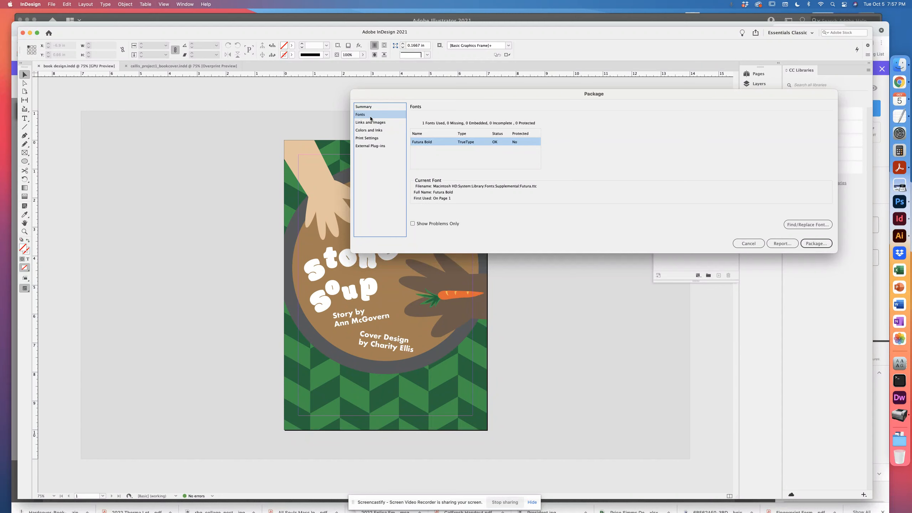
click(753, 246)
click(361, 107)
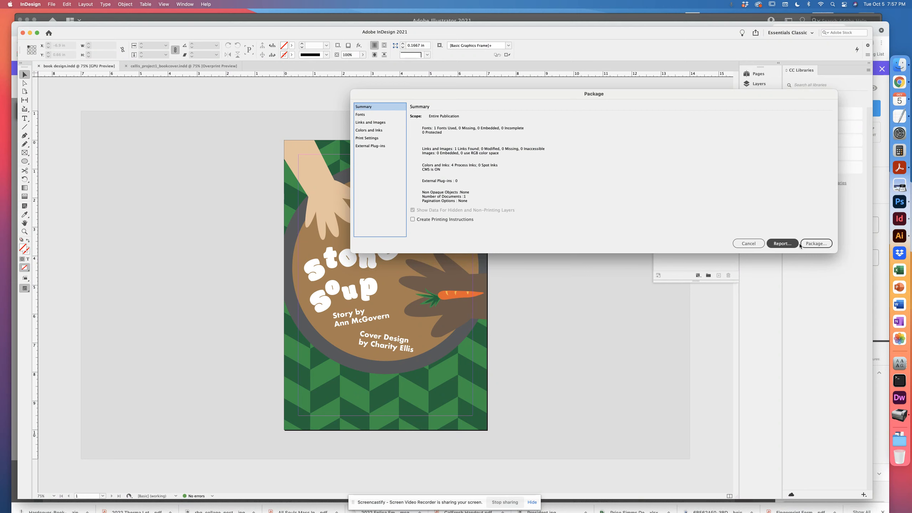
Step: Proceed with packaging and name the package folder cellis_bookdesignPROJECT1FINAL inside stone soup files
click(814, 244)
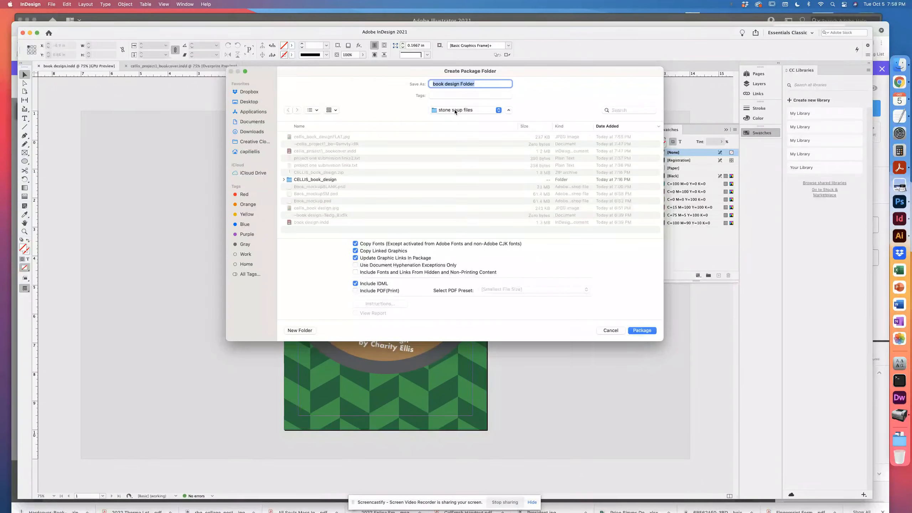
click(481, 84)
key(BackSpace)
key(BackSpace)
key(BackSpace)
key(Up)
text(cellis_)
key(BackSpace)
text(PROJECT1final)
key(BackSpace)
key(BackSpace)
key(BackSpace)
key(BackSpace)
key(BackSpace)
text(FINAL)
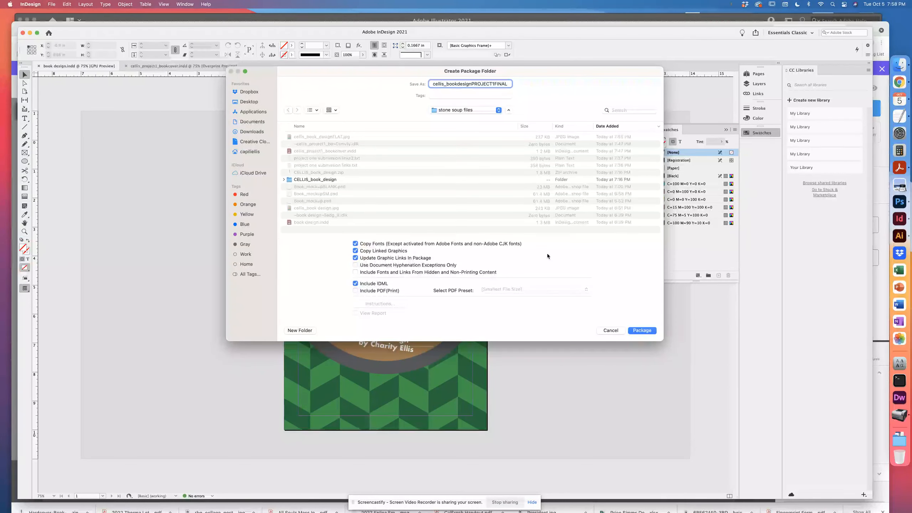
Step: Create the package with copied fonts, linked graphics, updated links and an IDML file, accepting the font copying restrictions
click(643, 333)
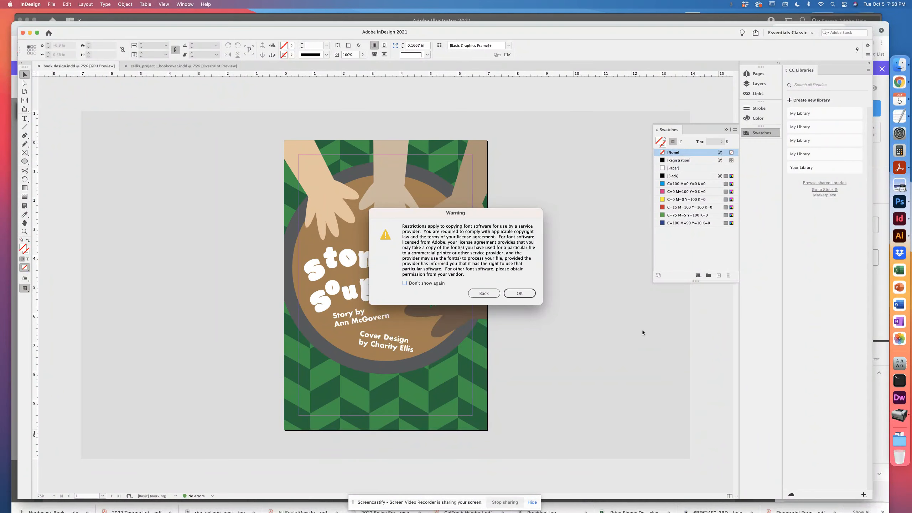
click(489, 297)
click(521, 294)
click(520, 293)
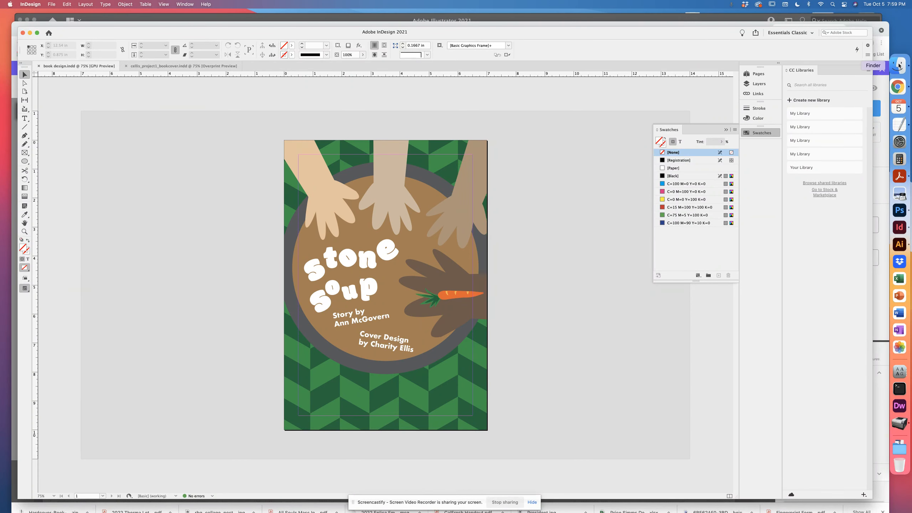
Step: Switch to Finder and inspect the cellis_bookdesignPROJECT1FINAL folder, including its Links and Document fonts subfolders, then collapse it
click(899, 66)
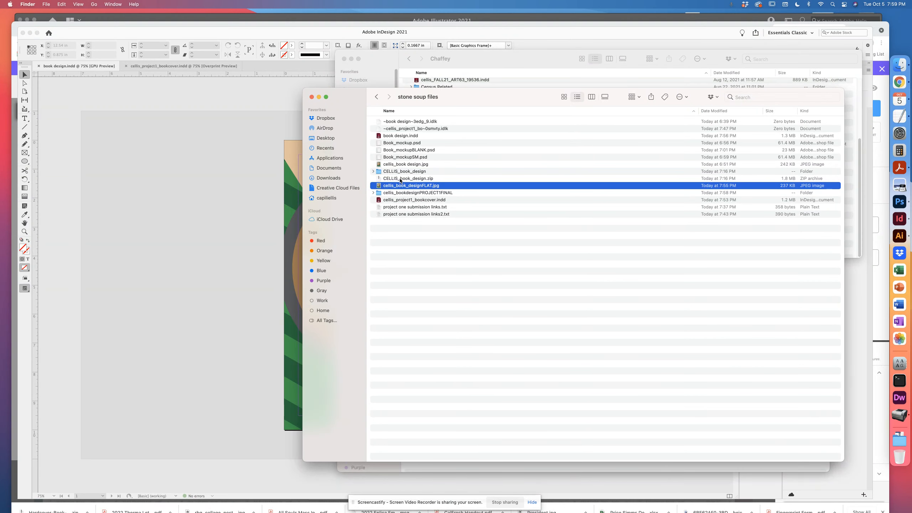
click(399, 195)
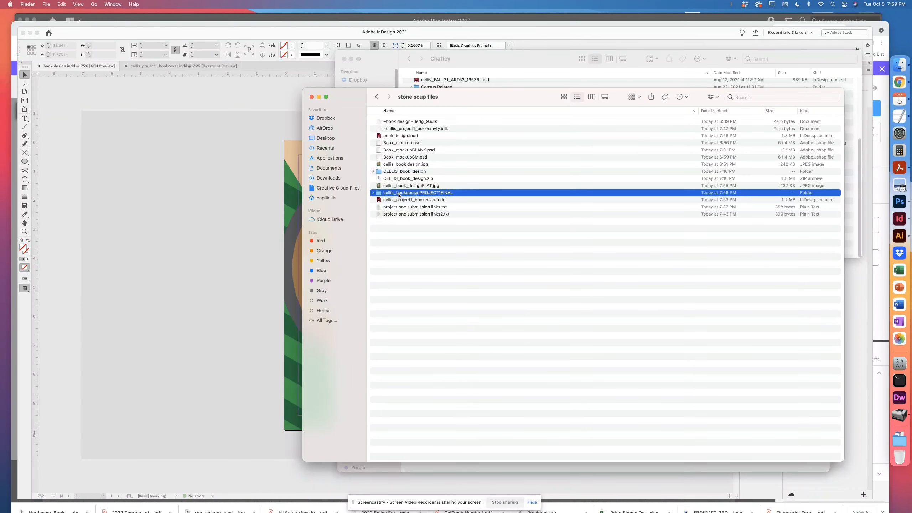
click(373, 193)
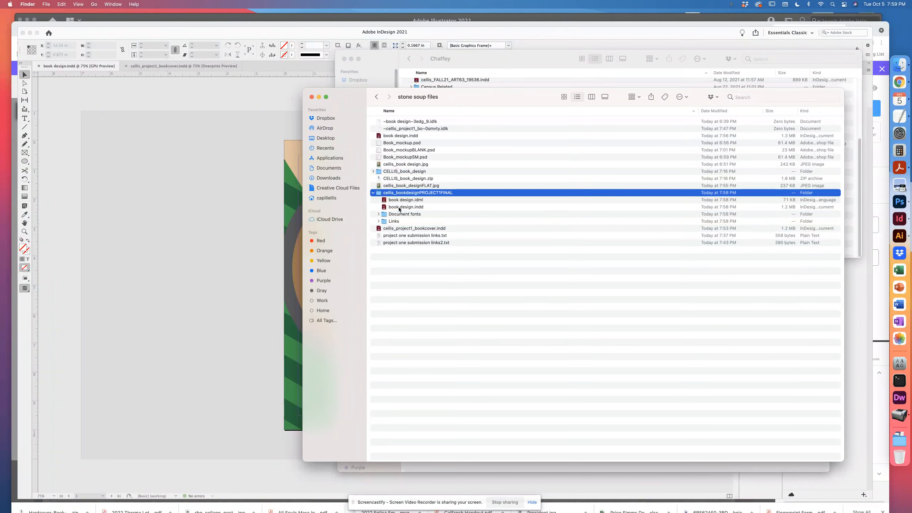
click(379, 221)
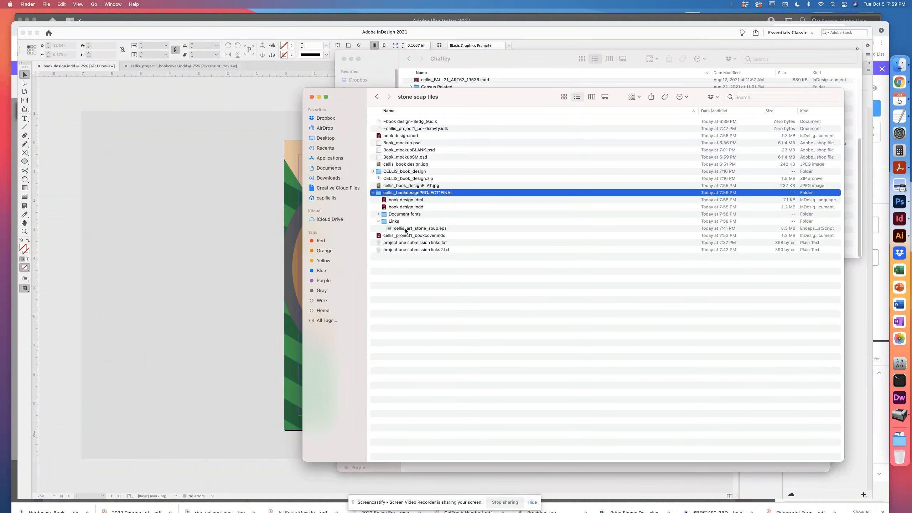
click(379, 214)
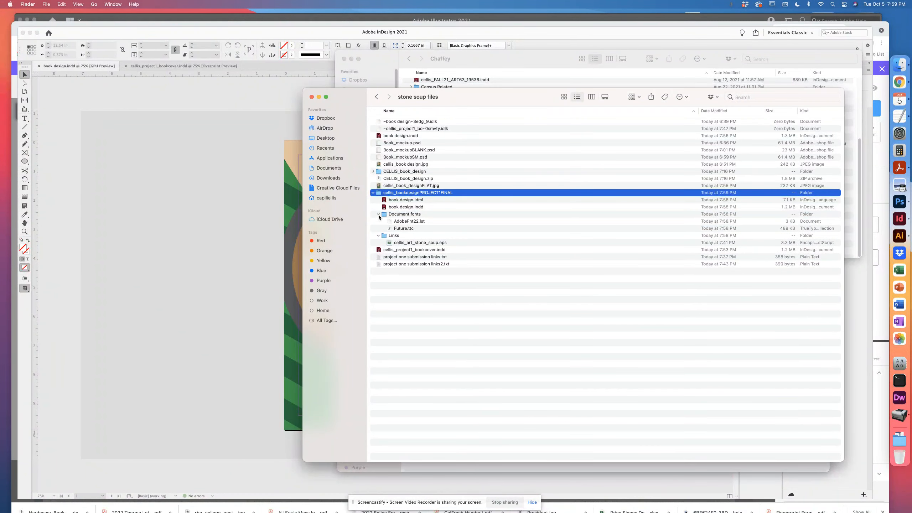
click(373, 193)
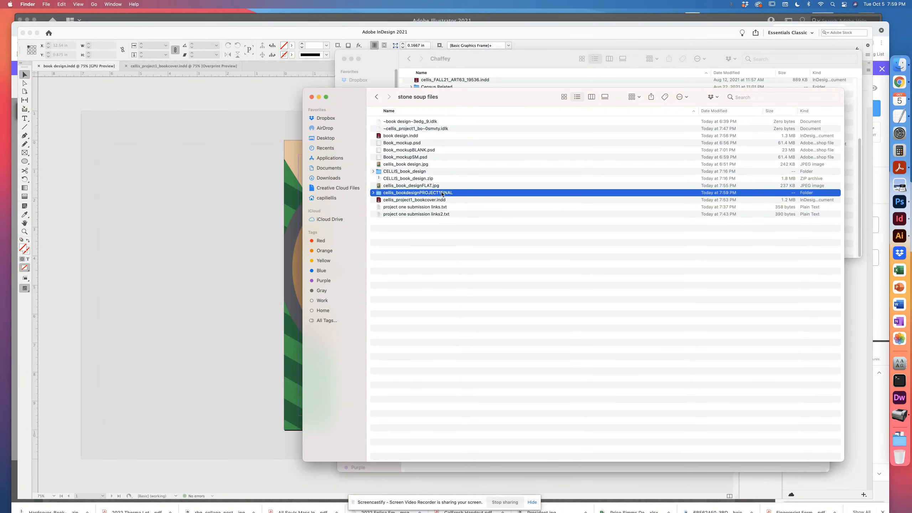
Step: Compress the cellis_bookdesignPROJECT1FINAL folder into a ZIP archive and return to the book design document in InDesign
right_click(443, 195)
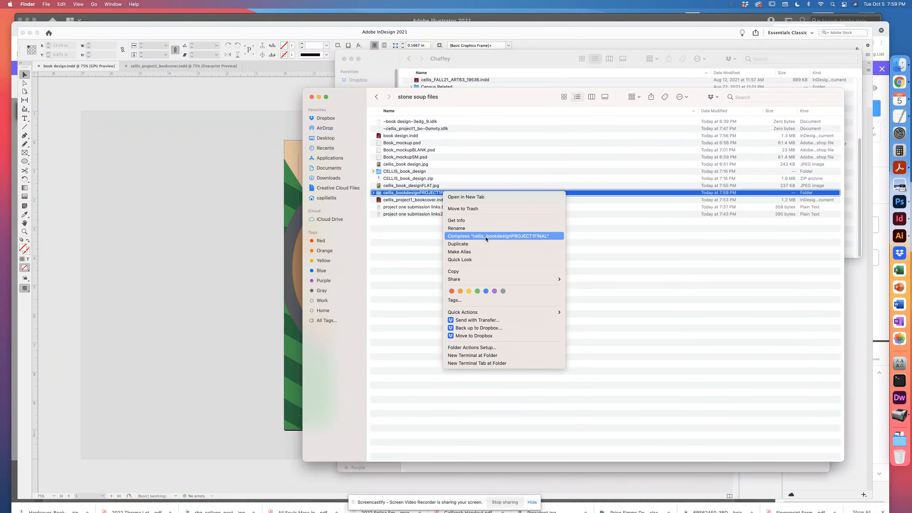
click(487, 238)
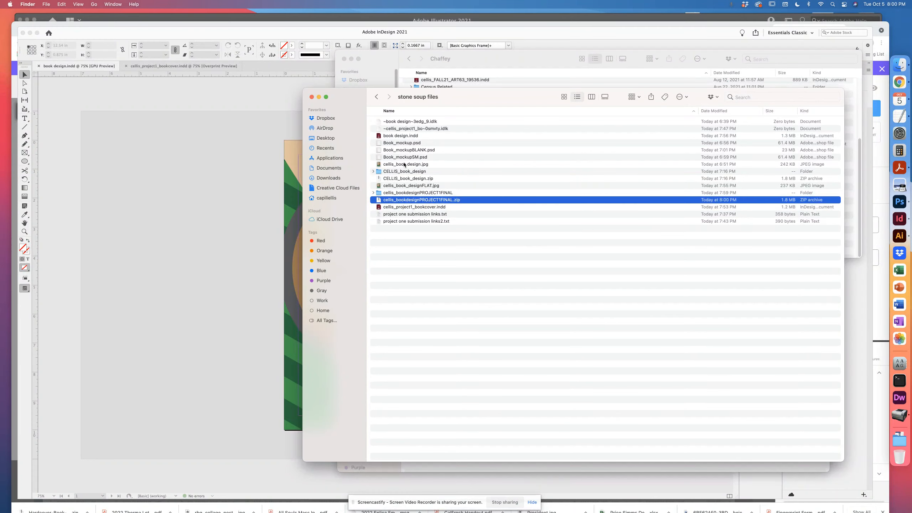
click(193, 169)
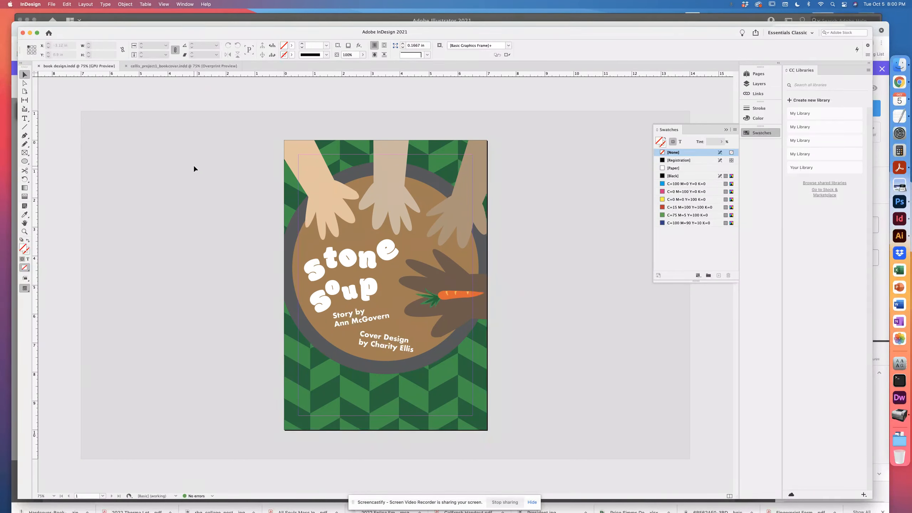
click(51, 4)
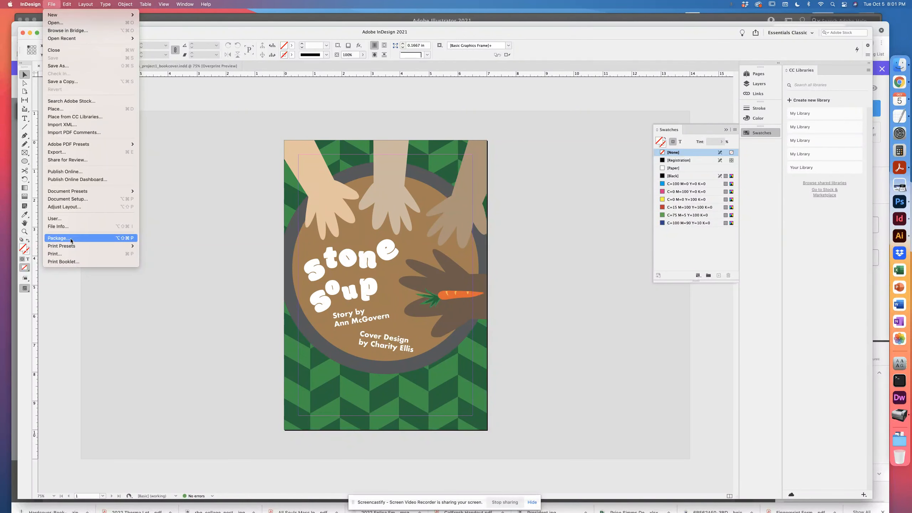
mouse_move(79, 245)
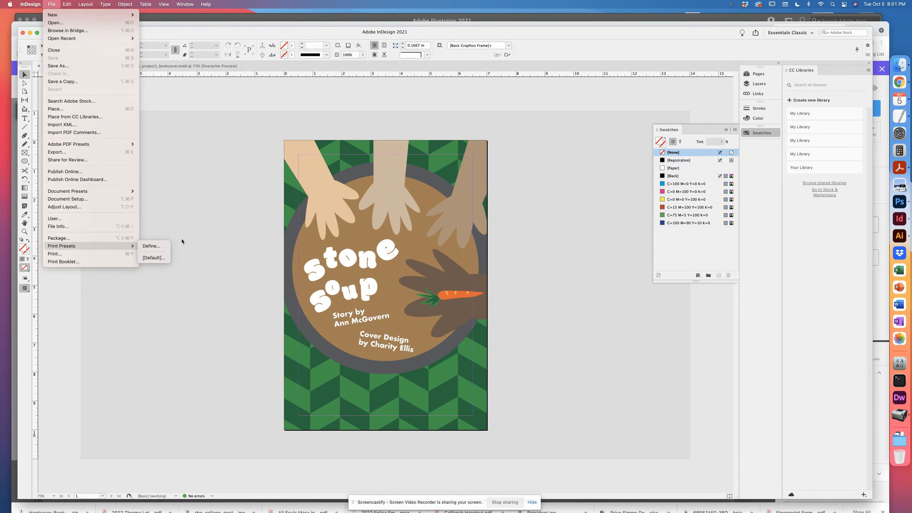
click(196, 234)
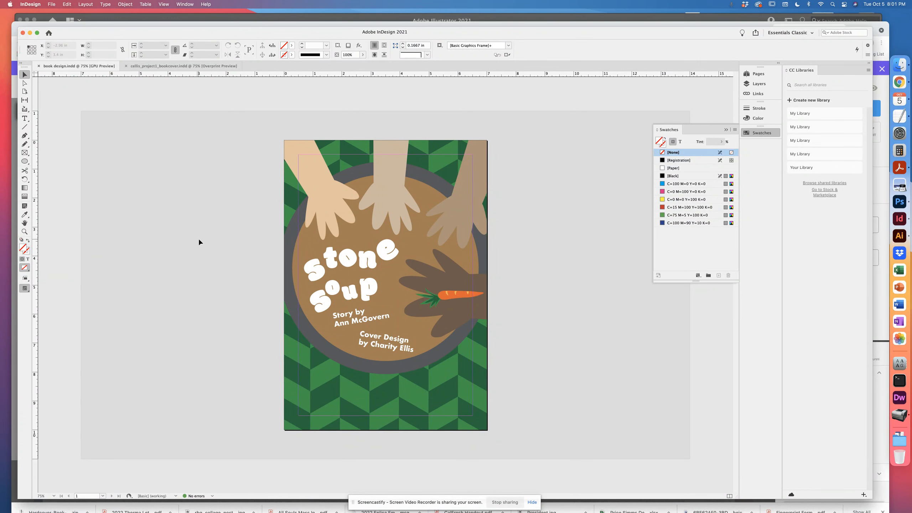